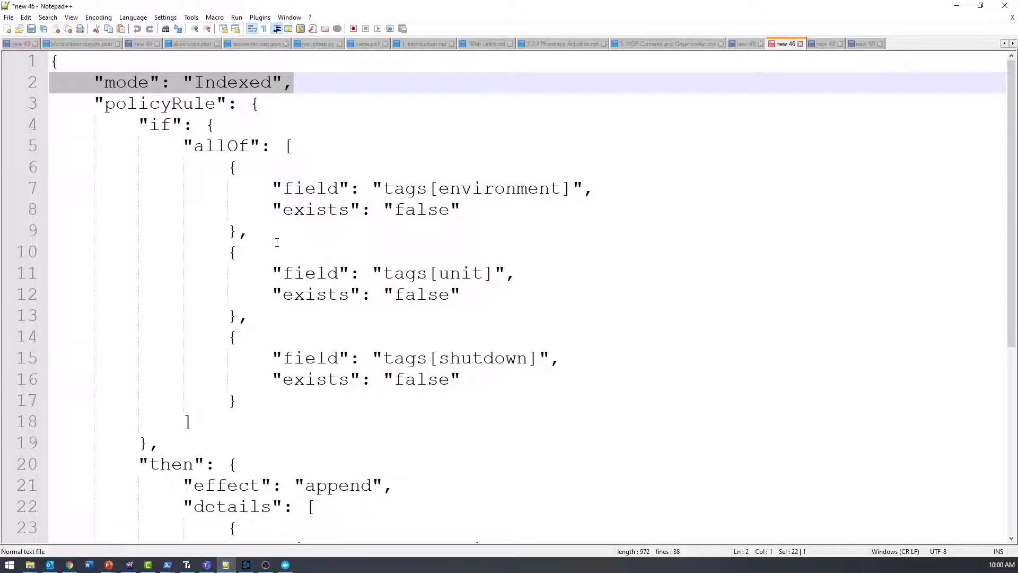
- Examine the policy's mode setting and the allOf conditions that check the environment, unit and shutdown tags
drag(320, 79, 2, 91)
drag(208, 424, 3, 148)
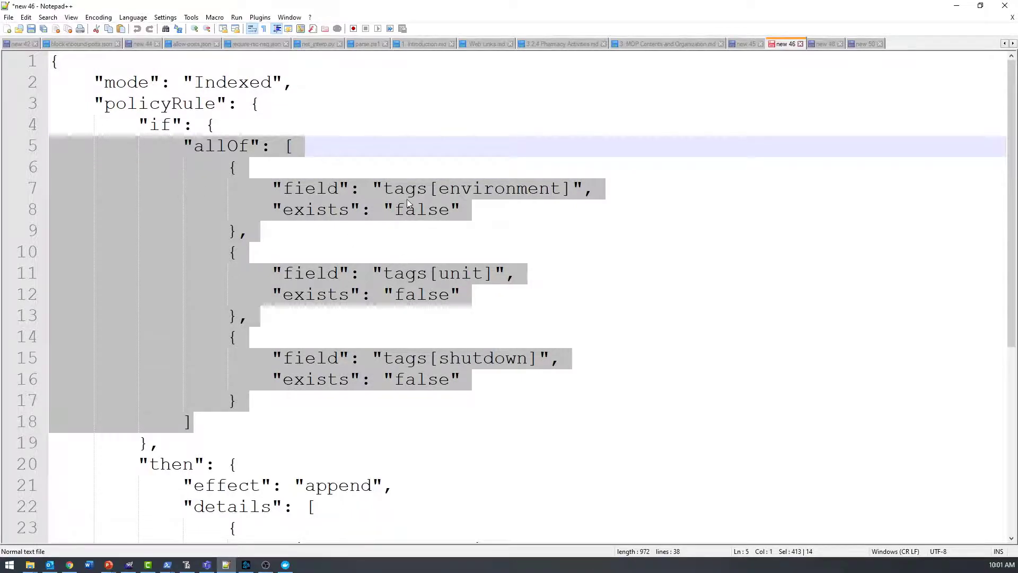
click(420, 209)
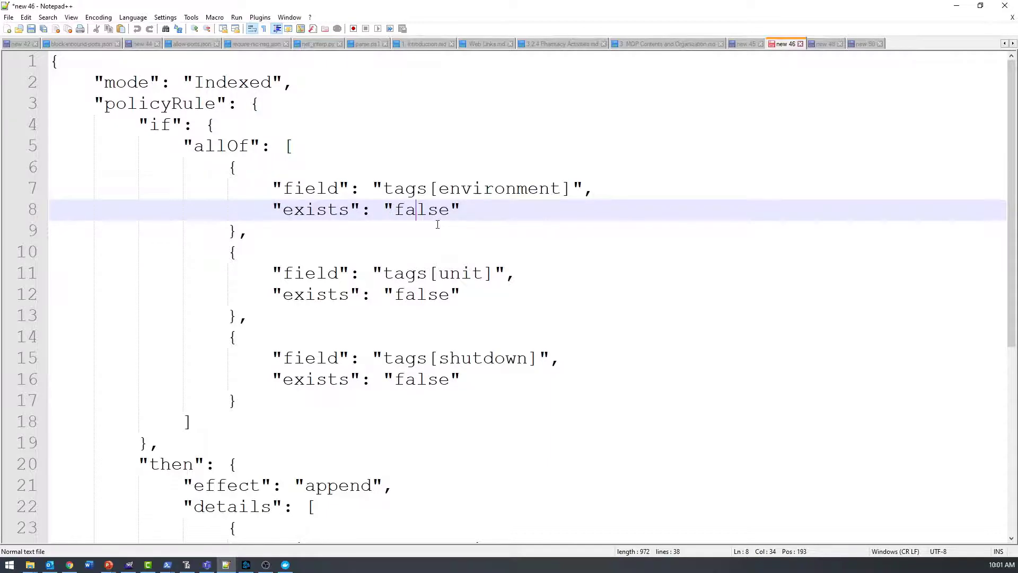
double_click(509, 196)
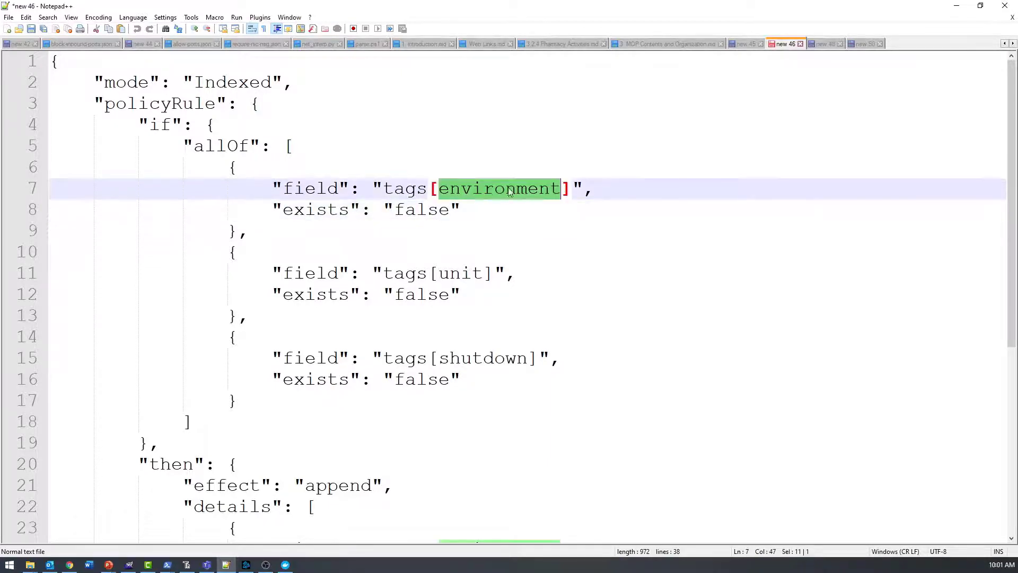
double_click(469, 273)
double_click(480, 358)
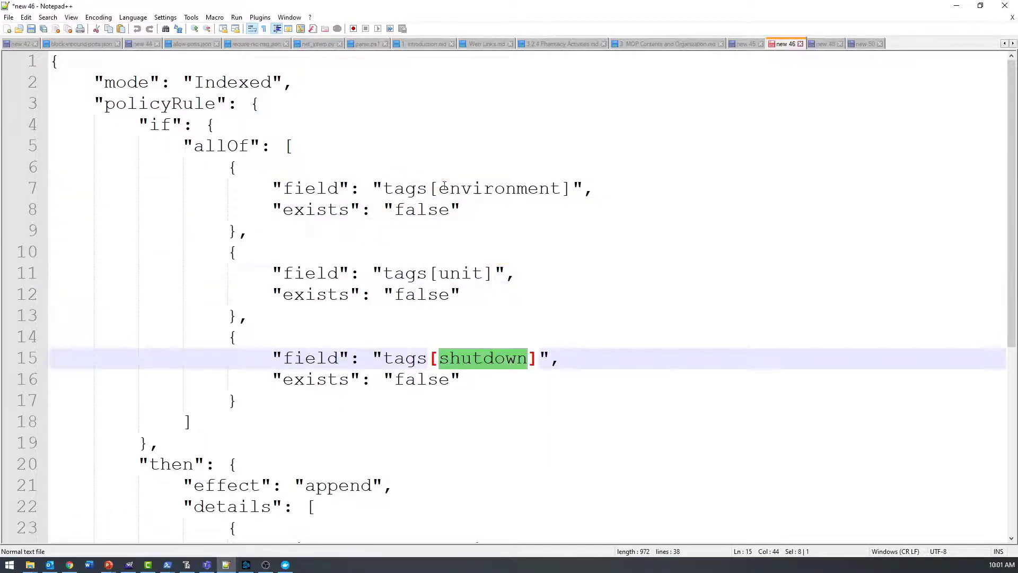
click(483, 189)
double_click(484, 188)
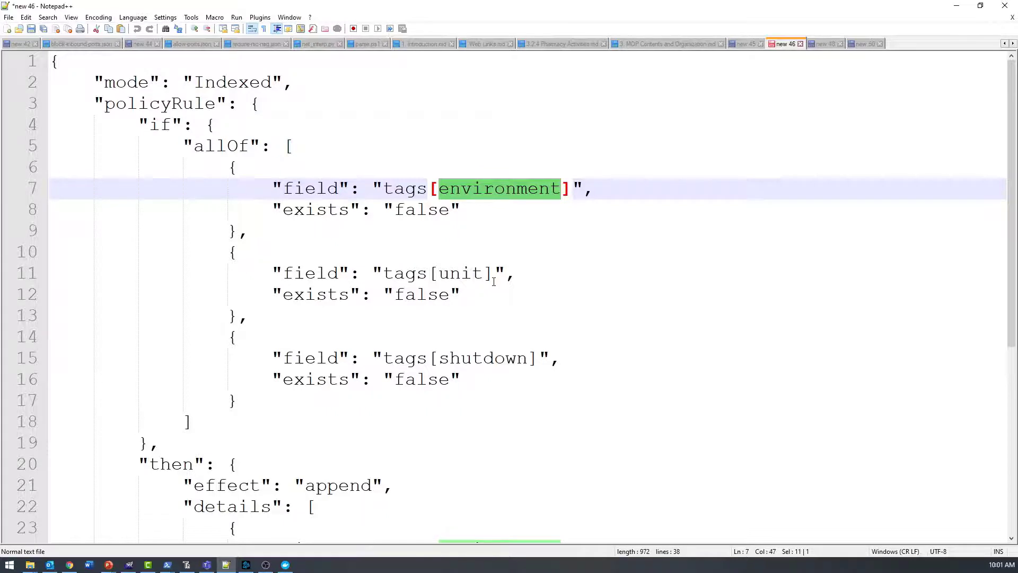
double_click(455, 273)
double_click(488, 359)
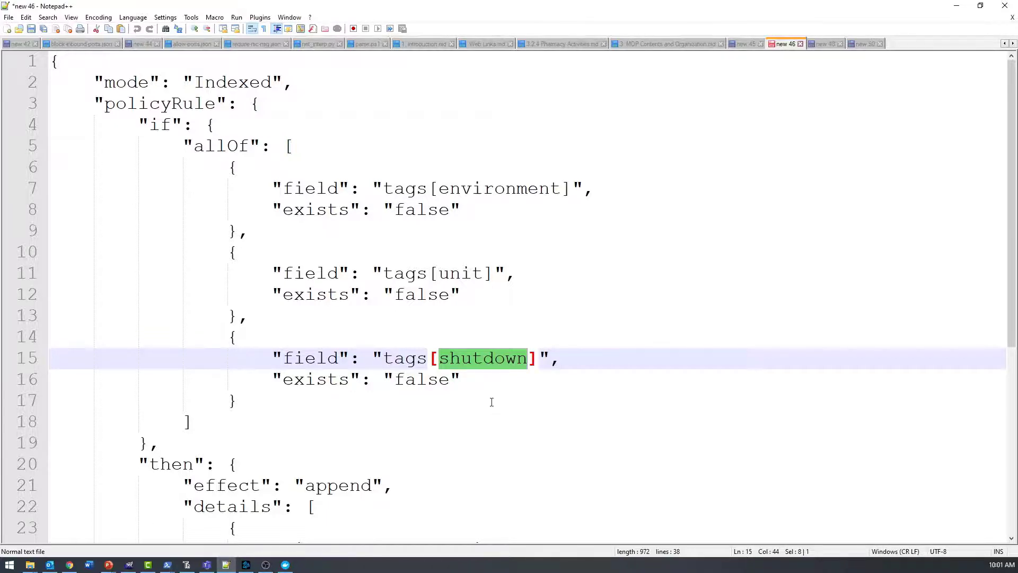
drag(479, 211, 48, 191)
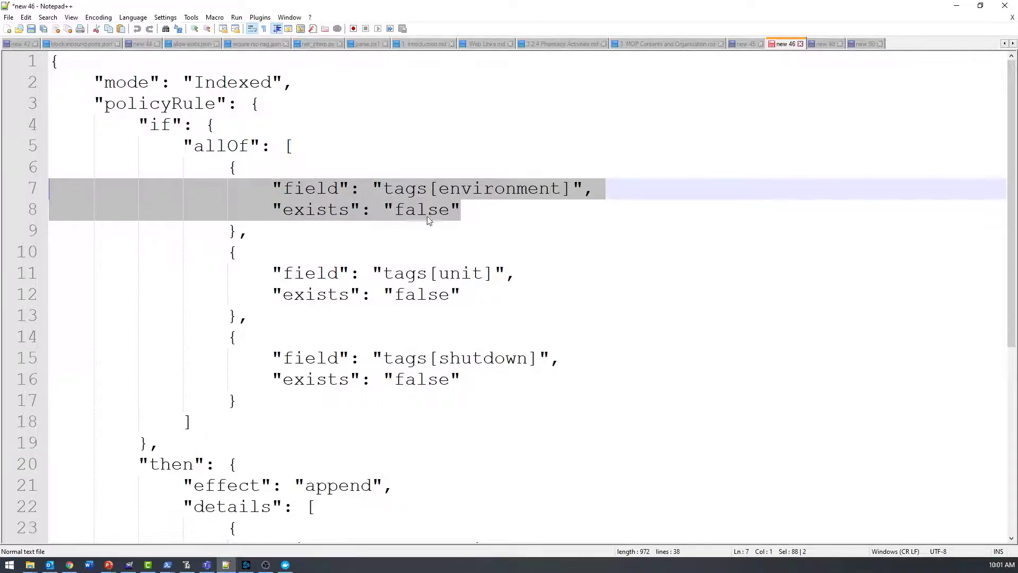
drag(484, 296, 3, 272)
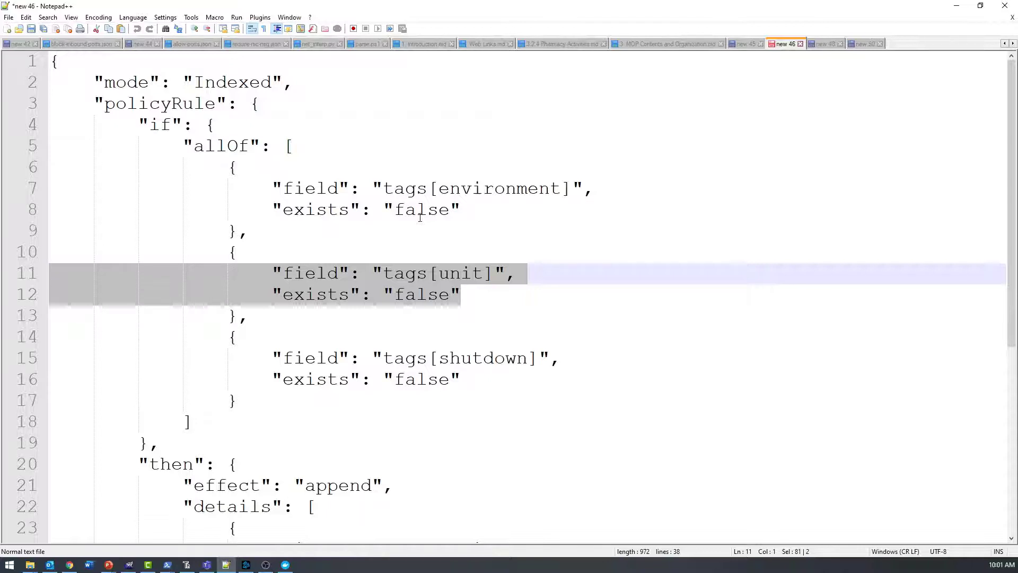
- Review the policy's then block, highlighting its effect and the entries in the details array
scroll(435, 223, down, 5)
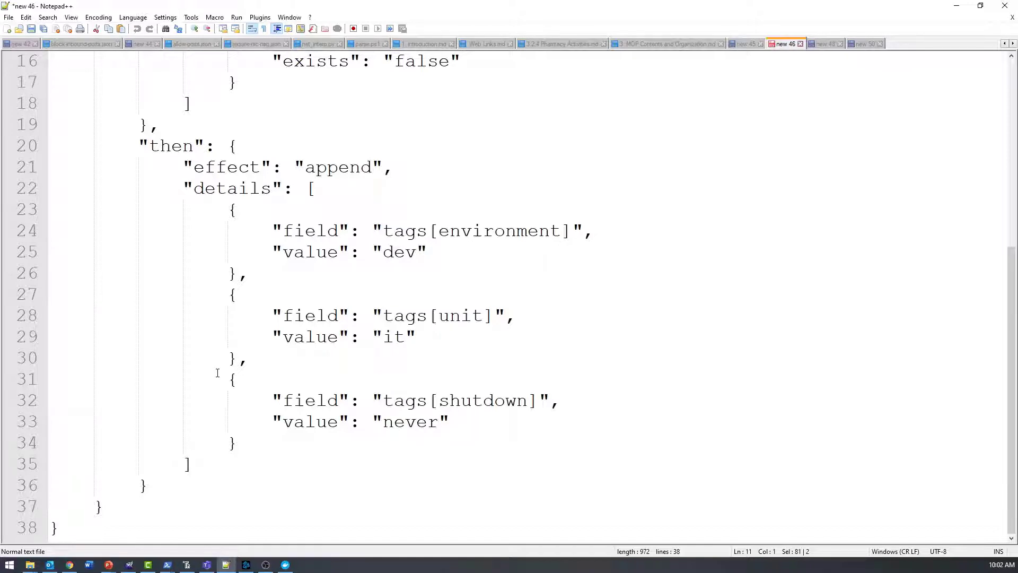
scroll(281, 368, up, 4)
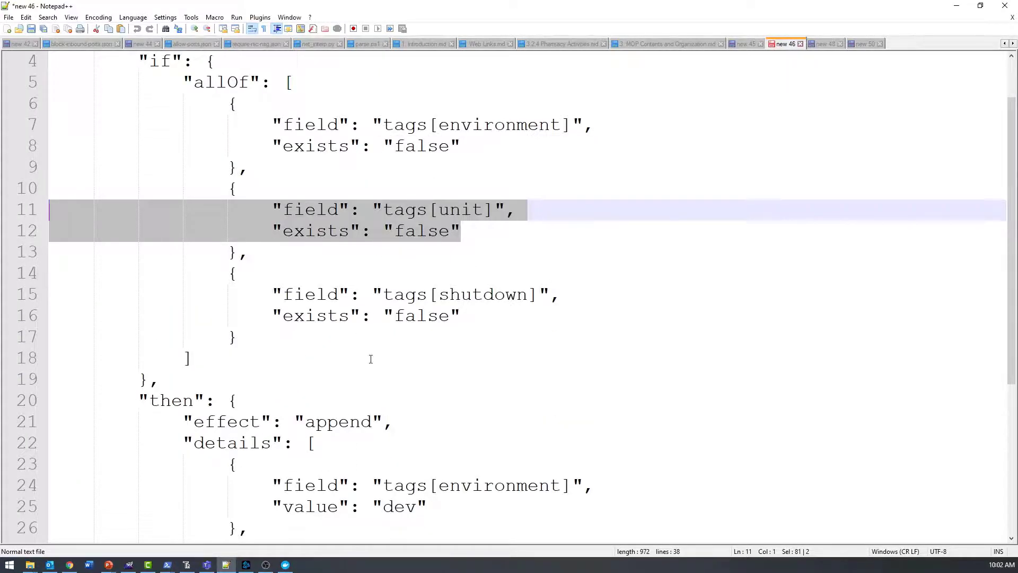
scroll(368, 358, down, 4)
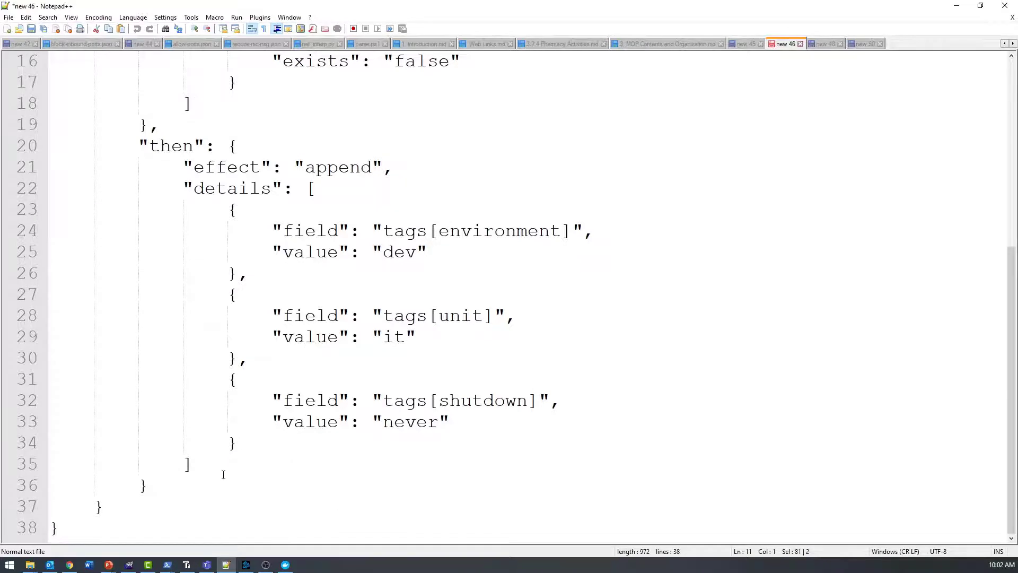
drag(214, 471, 2, 164)
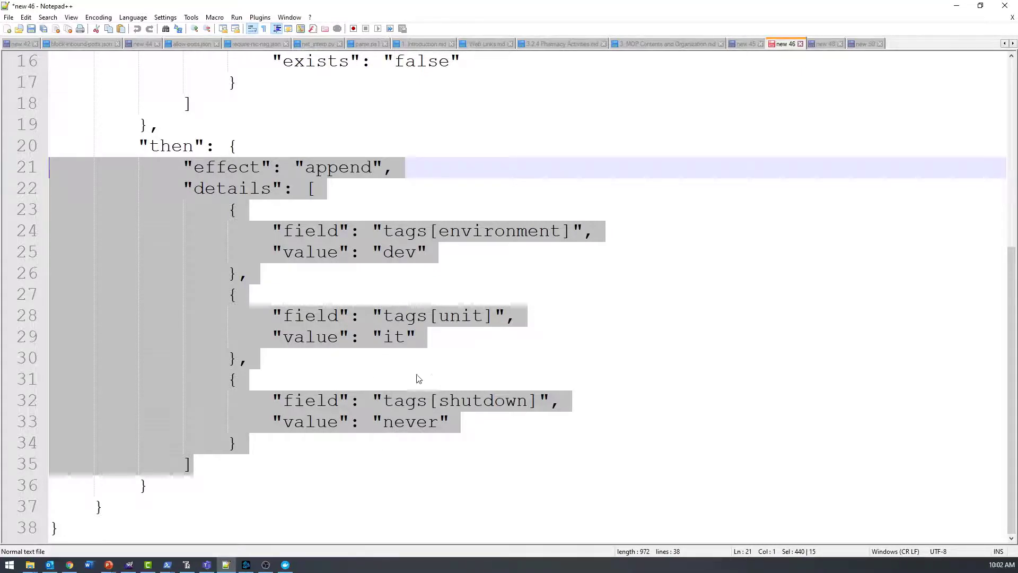
scroll(413, 386, up, 4)
scroll(359, 393, down, 2)
click(371, 401)
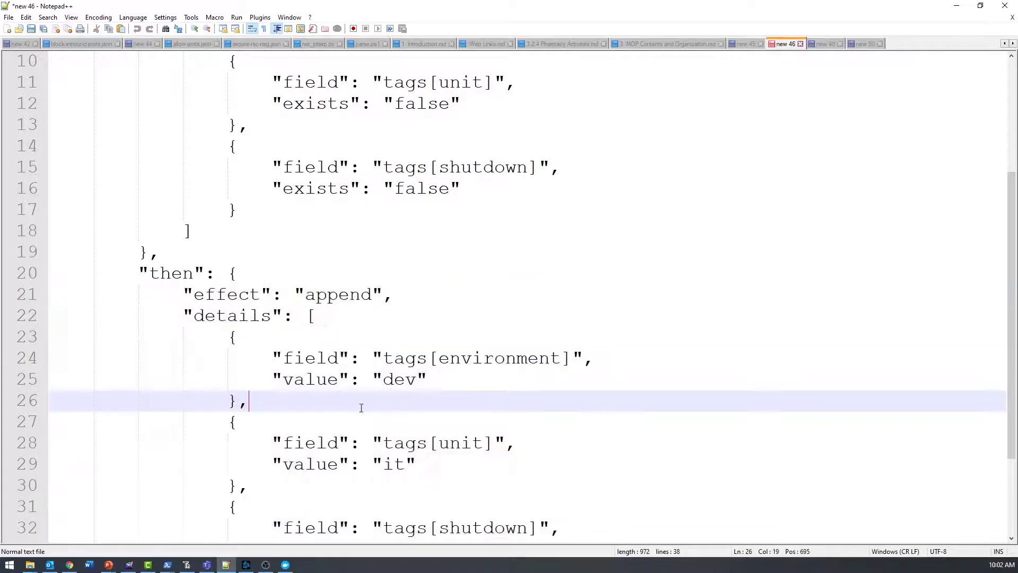
scroll(371, 401, down, 1)
drag(273, 516, 3, 275)
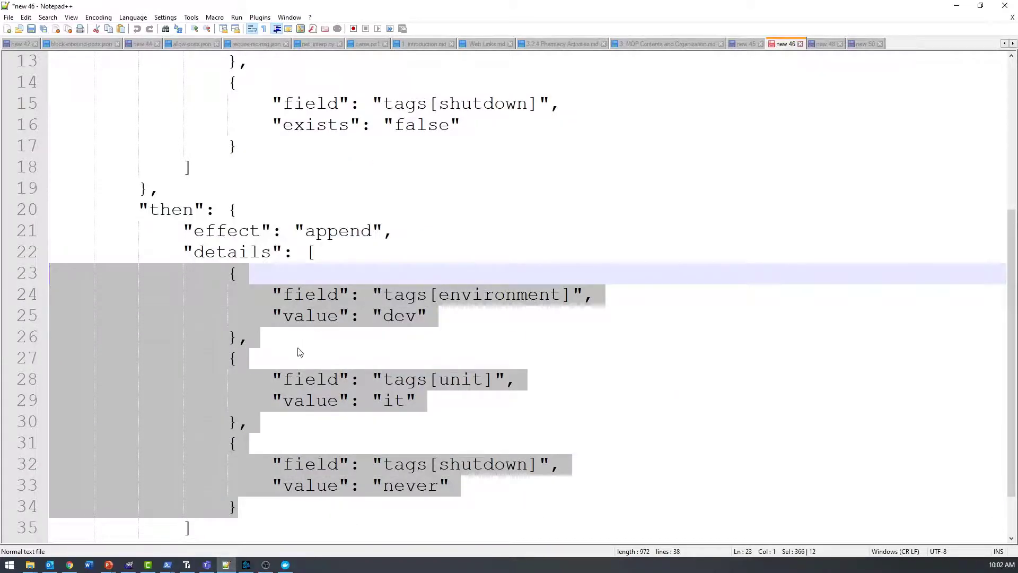
- Examine each tag field in the details array and the value assigned to the environment, unit and shutdown tags
click(360, 400)
double_click(467, 295)
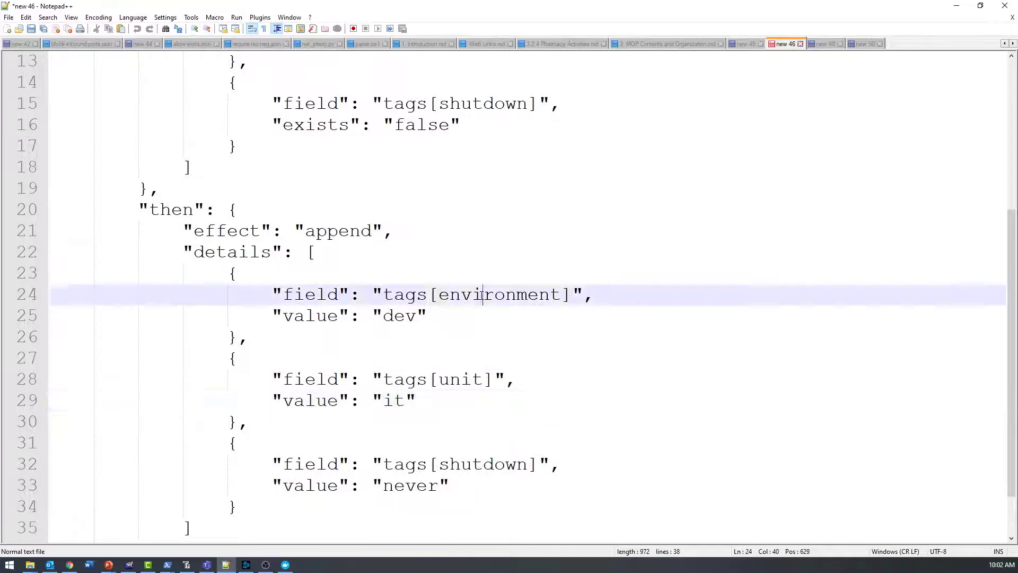
double_click(460, 380)
double_click(468, 465)
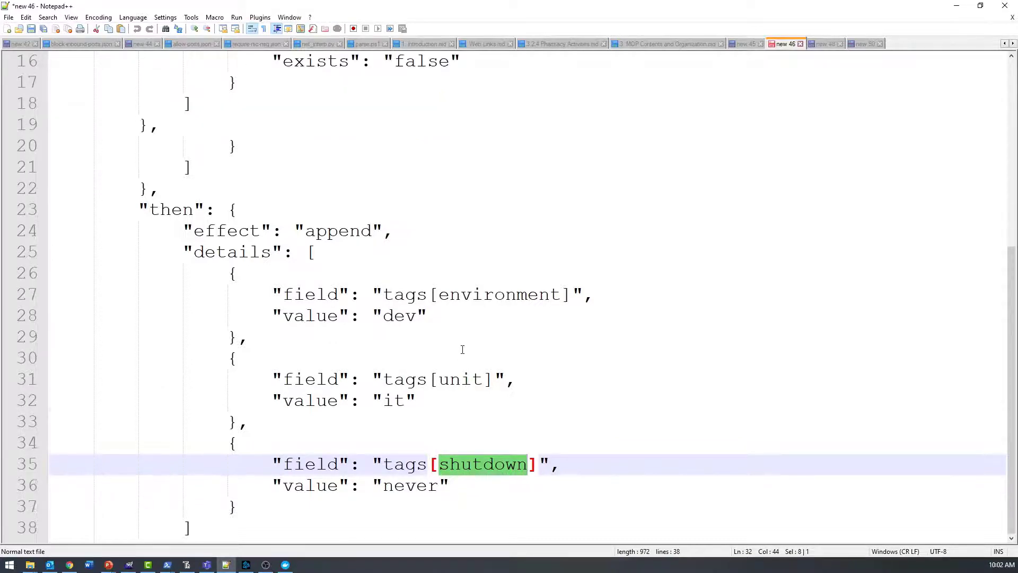
scroll(462, 348, down, 1)
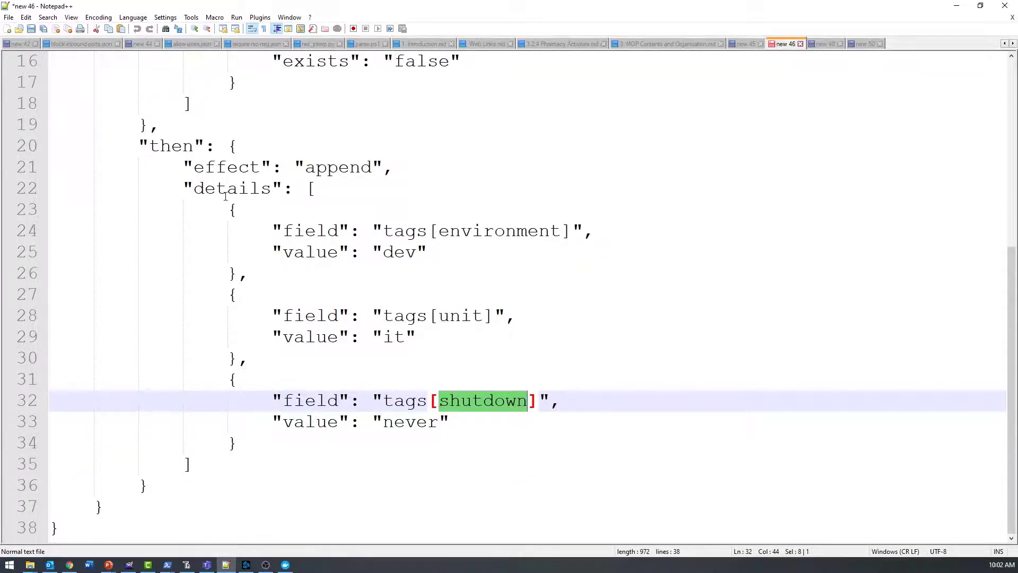
click(462, 340)
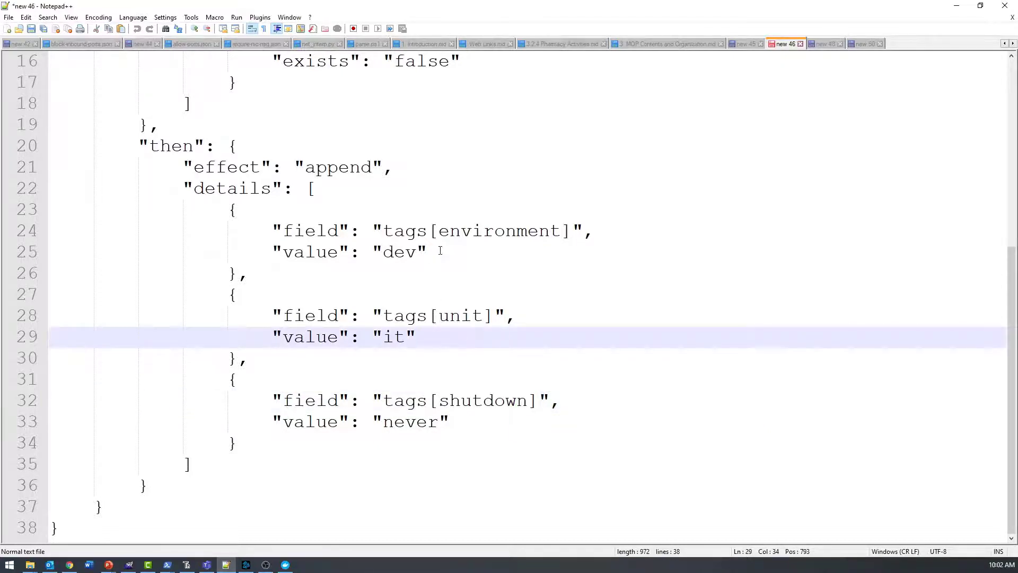
drag(448, 247, 272, 250)
drag(447, 336, 273, 334)
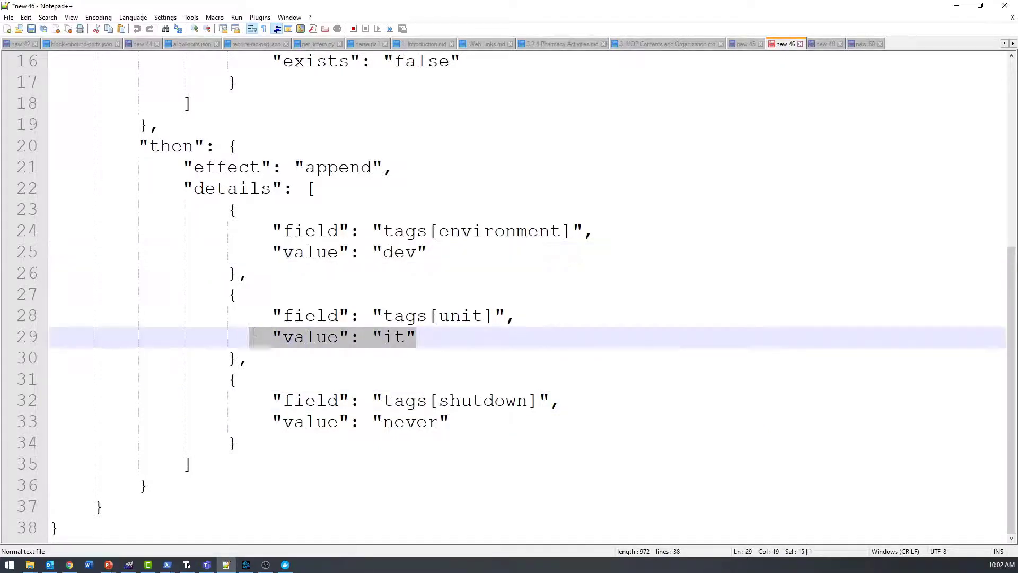
drag(456, 423, 260, 422)
click(408, 447)
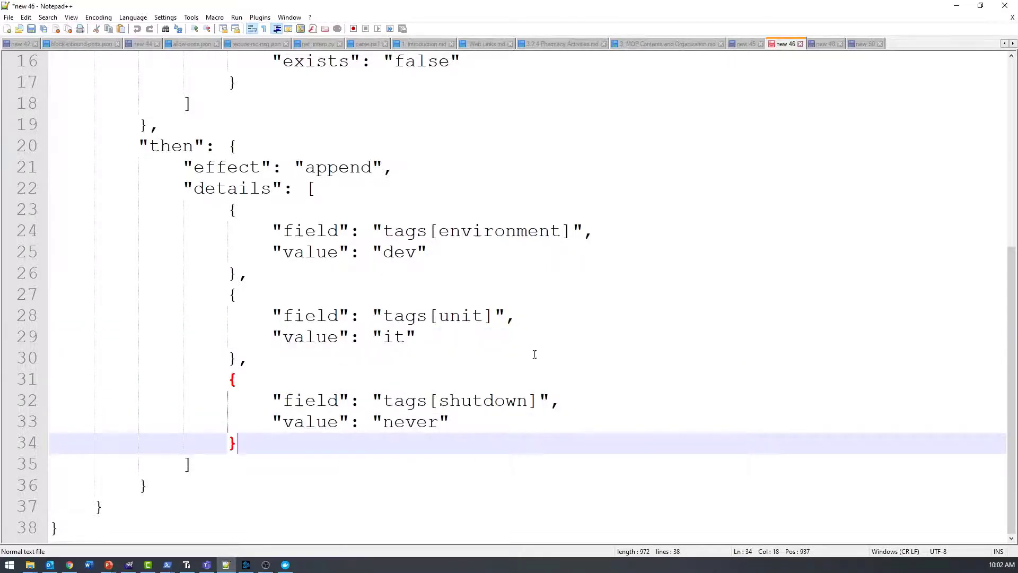
- Compare the shutdown tag condition in the if block with the tag entries in the then block
scroll(438, 393, up, 5)
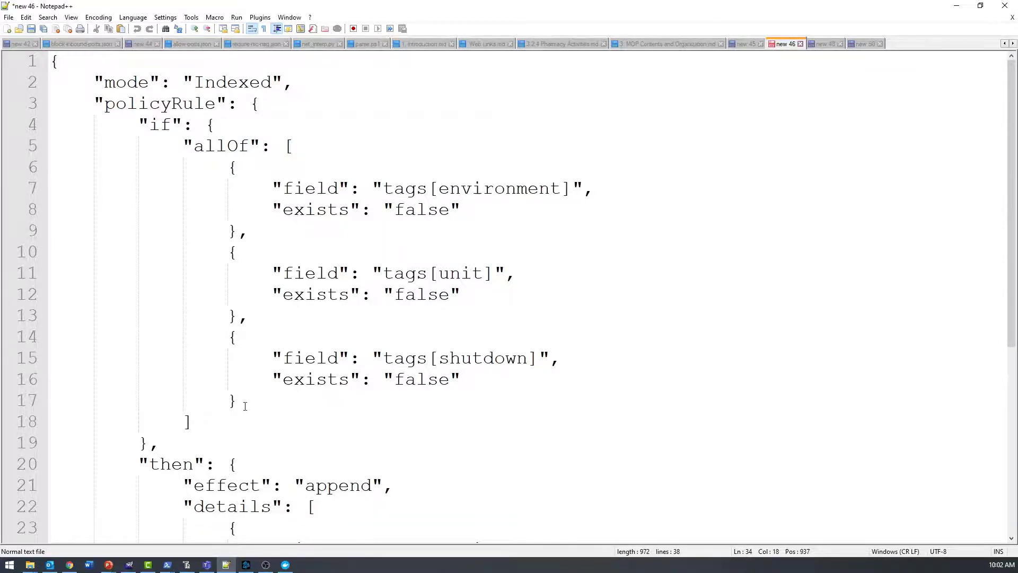
drag(246, 406, 247, 316)
scroll(356, 382, down, 2)
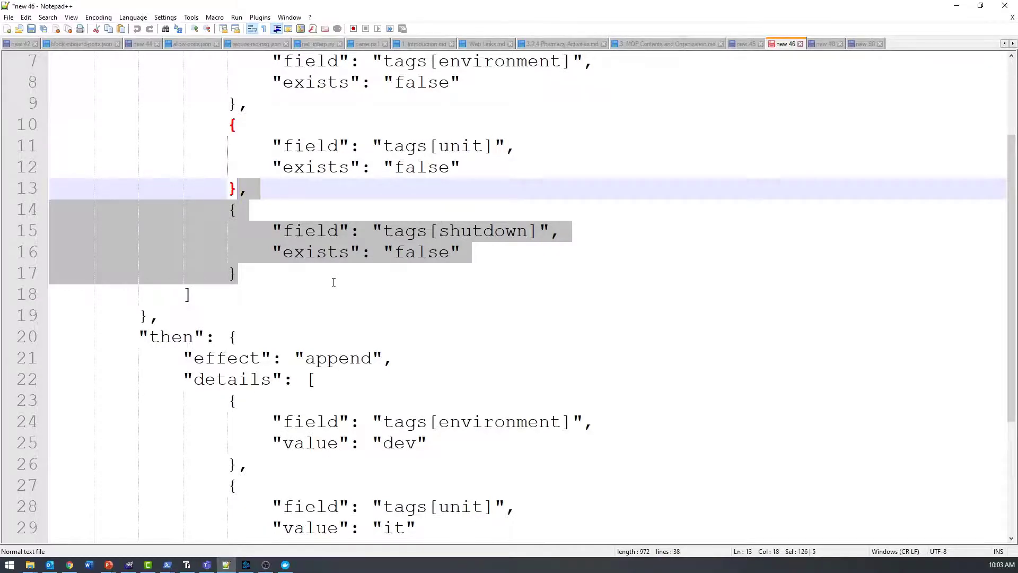
click(711, 337)
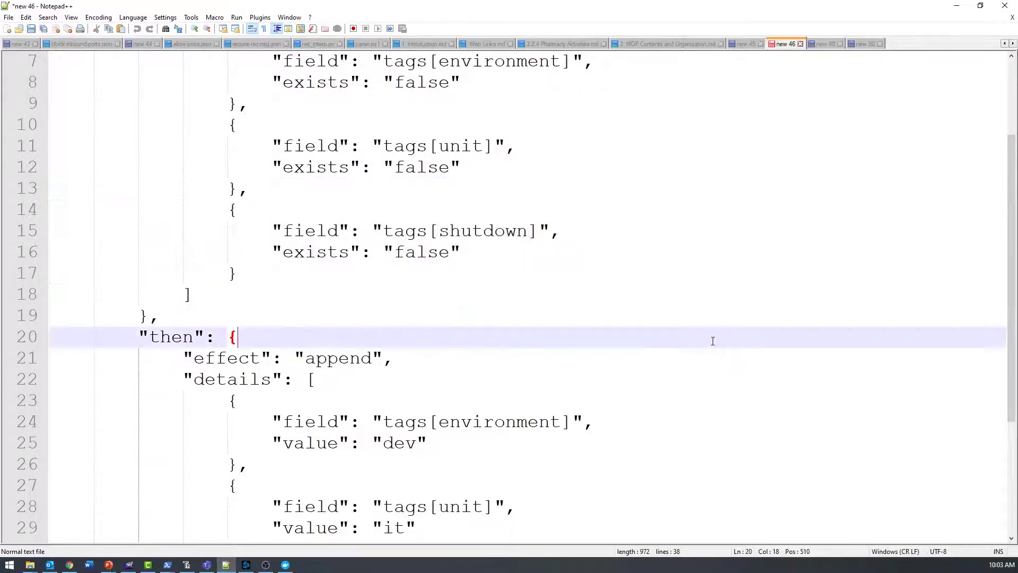
scroll(712, 341, down, 3)
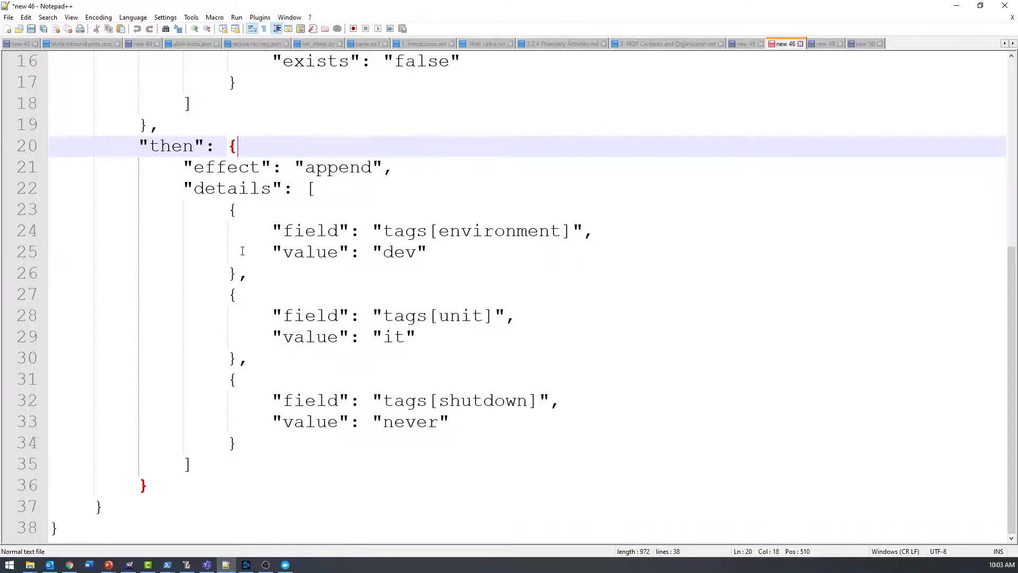
scroll(291, 225, up, 5)
scroll(258, 191, down, 3)
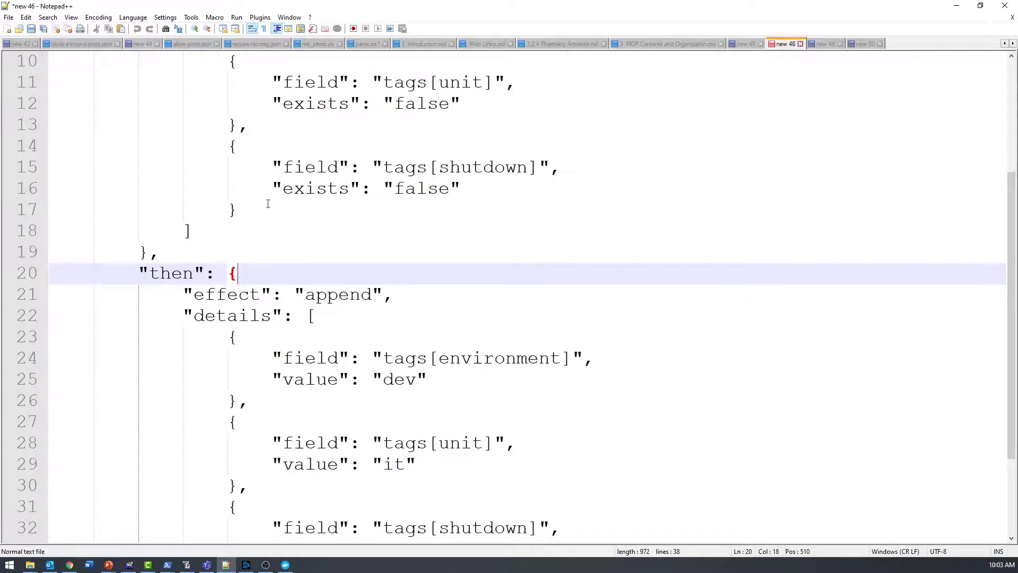
scroll(242, 418, down, 1)
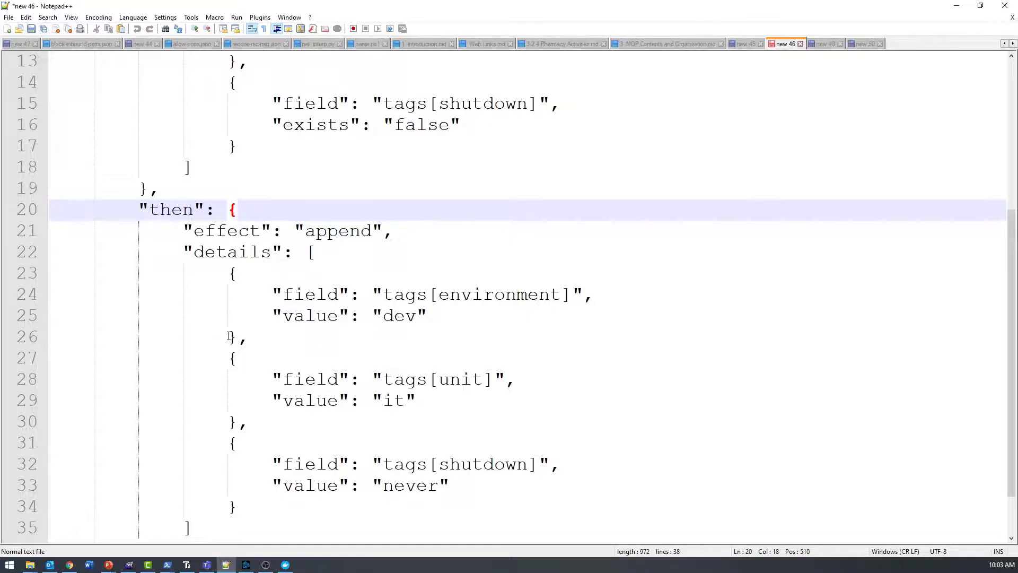
- Switch to the new 48 document and examine the unit tag's notIn list and the policy's effect
key(ctrl+Tab)
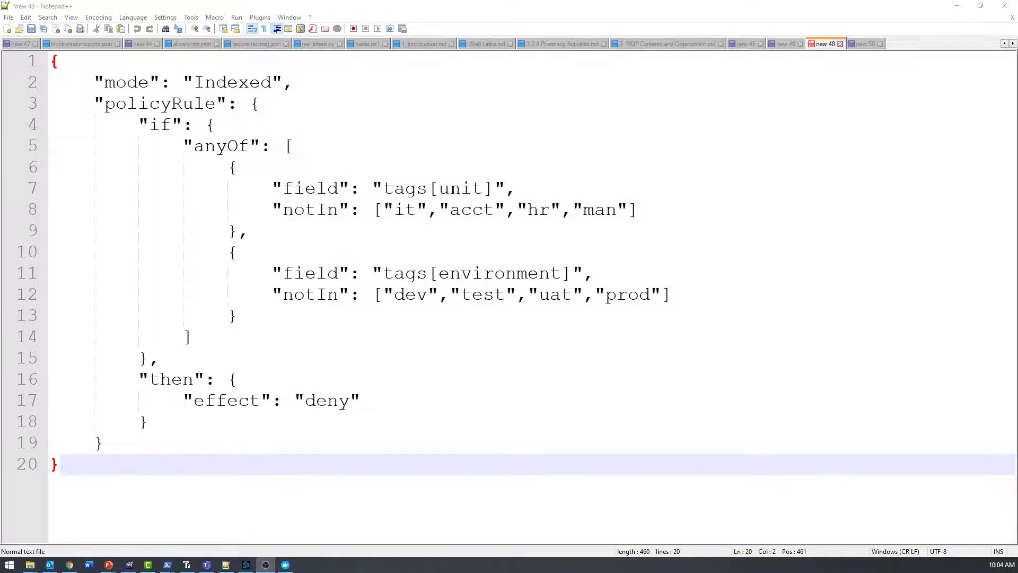
double_click(454, 190)
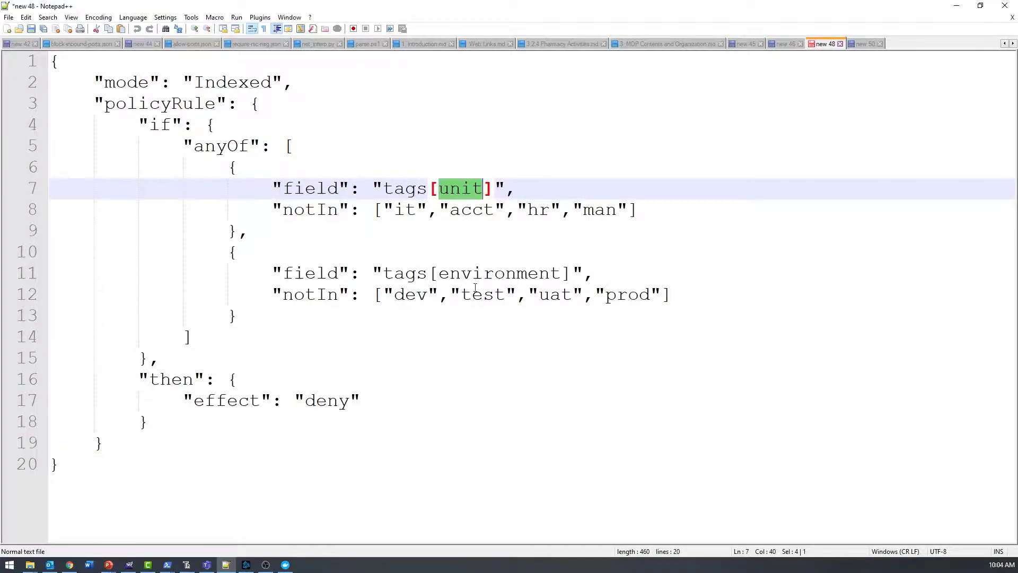
click(378, 209)
key(End)
key(shift+Left)
key(shift+Left)
key(shift+Left)
key(shift+Left)
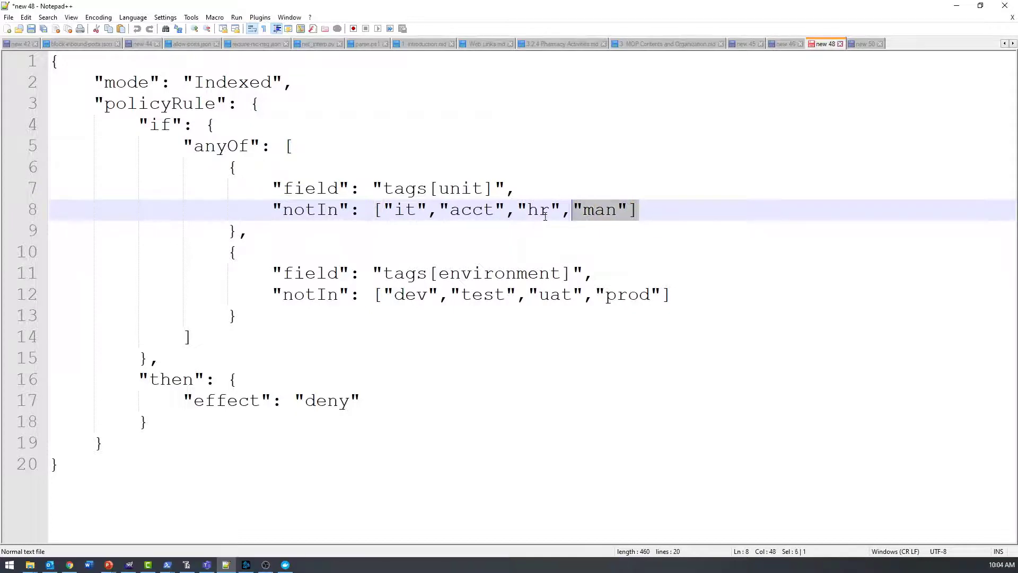
shift+click(368, 211)
drag(361, 400, 48, 405)
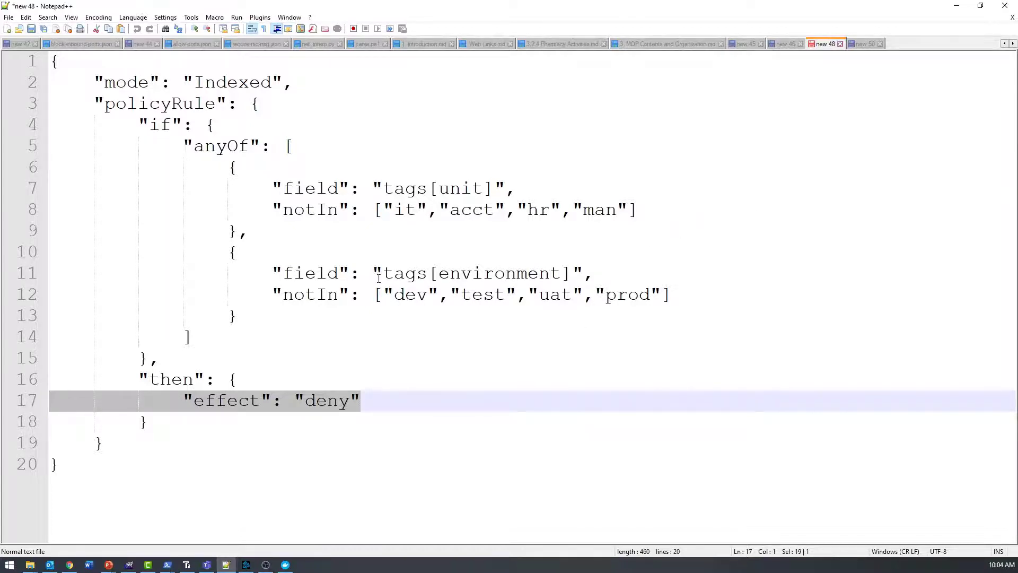
- Examine the environment tag condition and its notIn list in the anyOf block
double_click(480, 276)
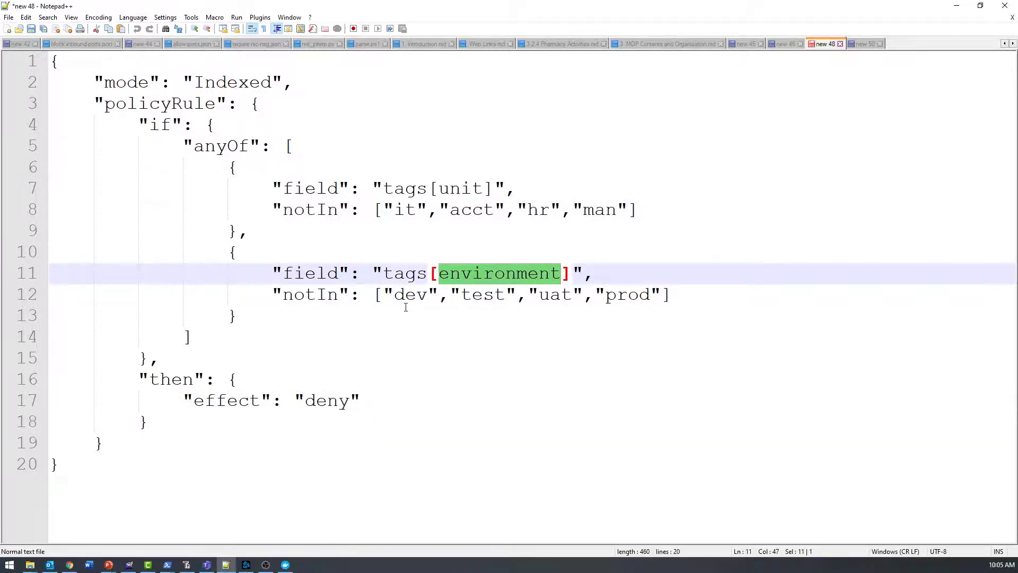
drag(697, 296, 374, 295)
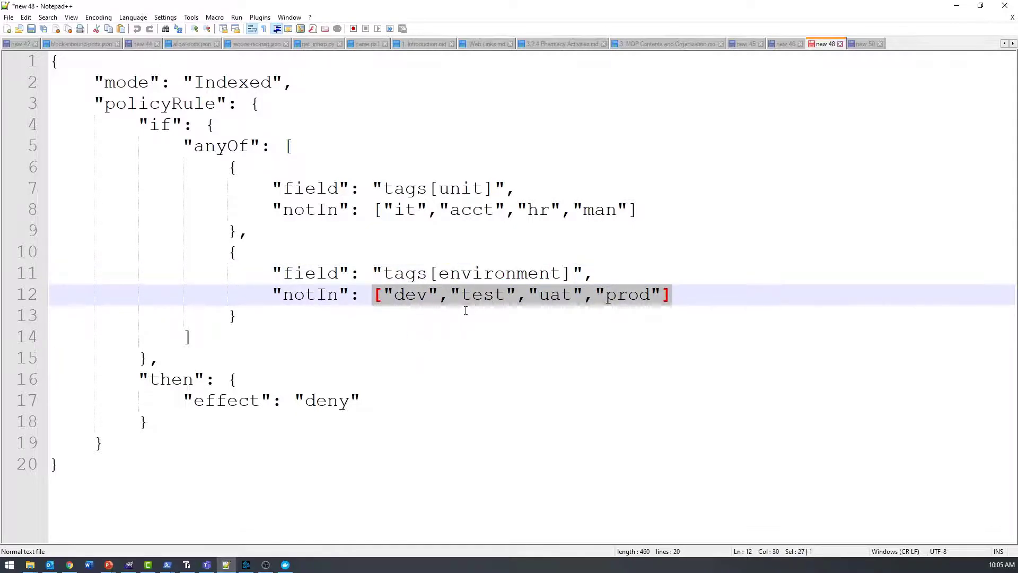
click(434, 316)
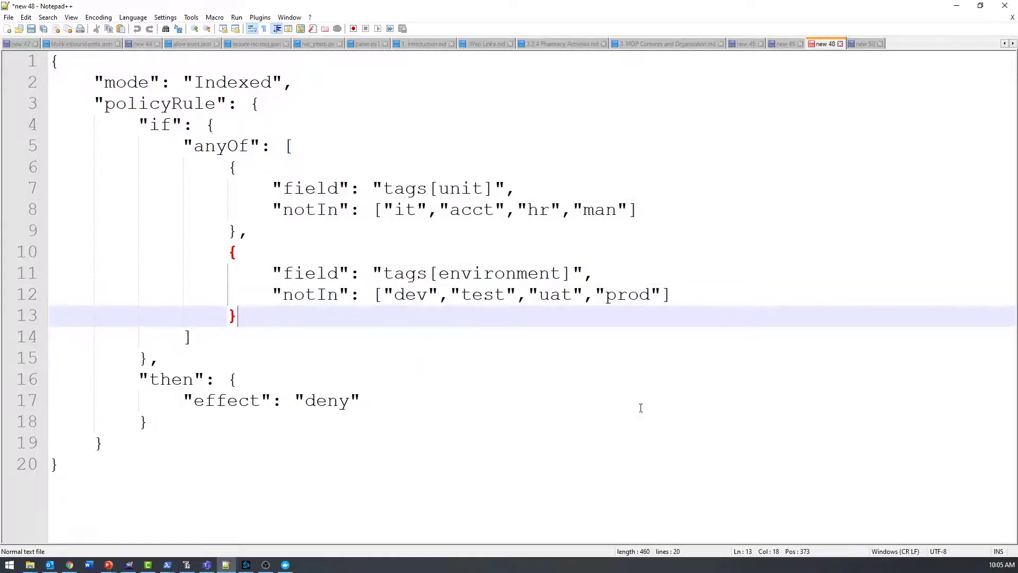
click(639, 395)
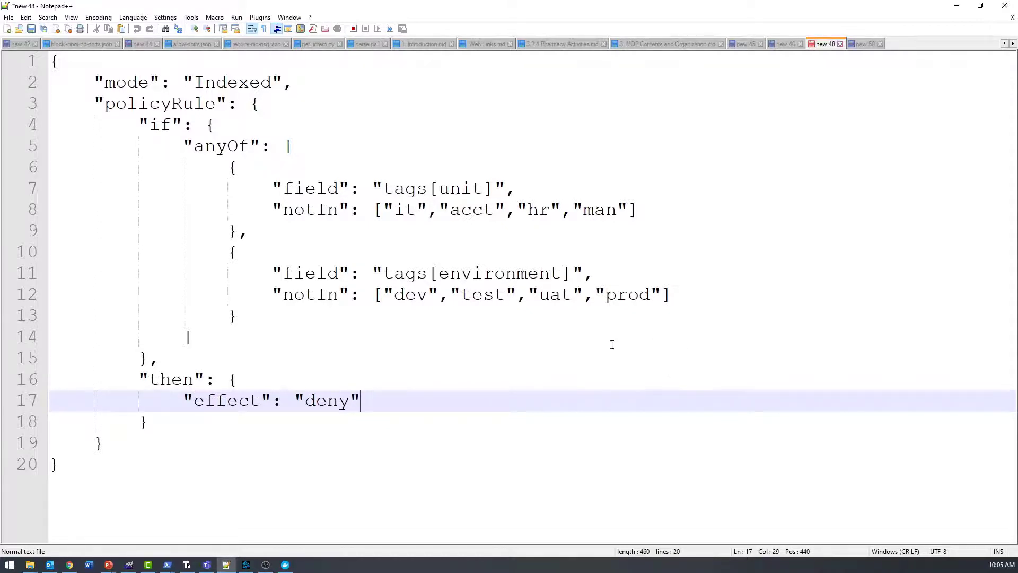
drag(384, 271, 563, 267)
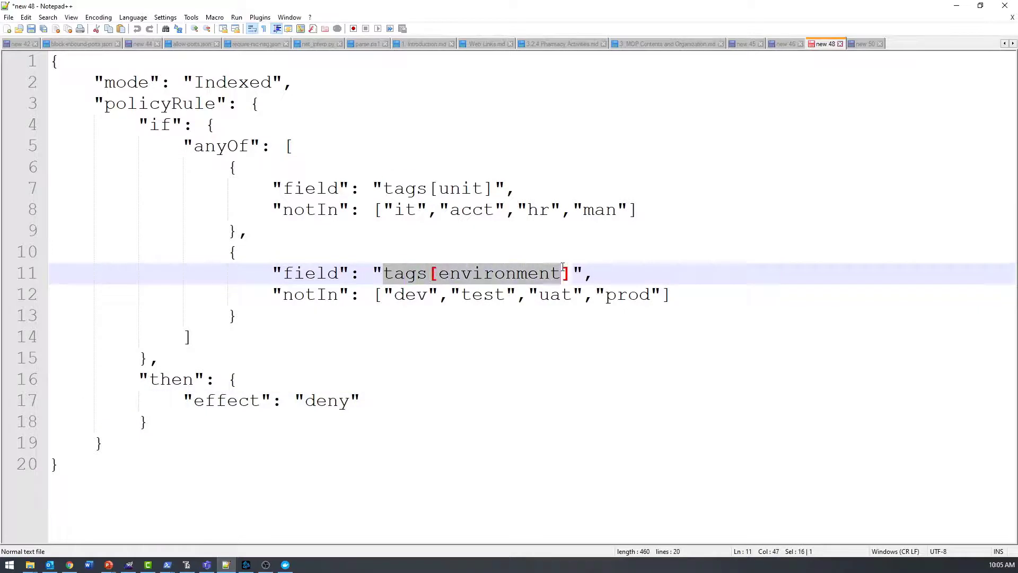
- Review the dev, test, uat and prod values in the environment tag's notIn array
drag(375, 295, 692, 291)
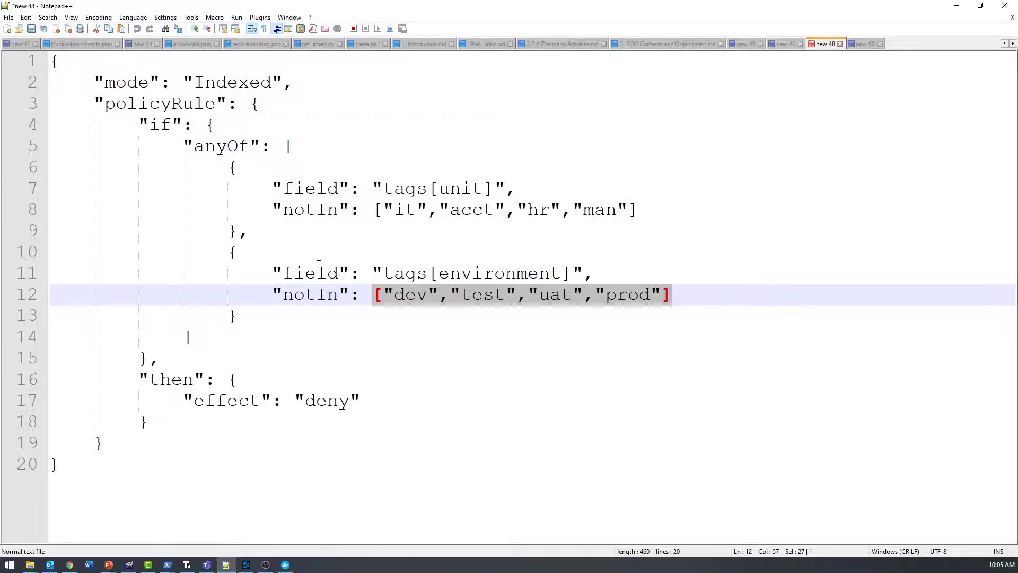
click(427, 232)
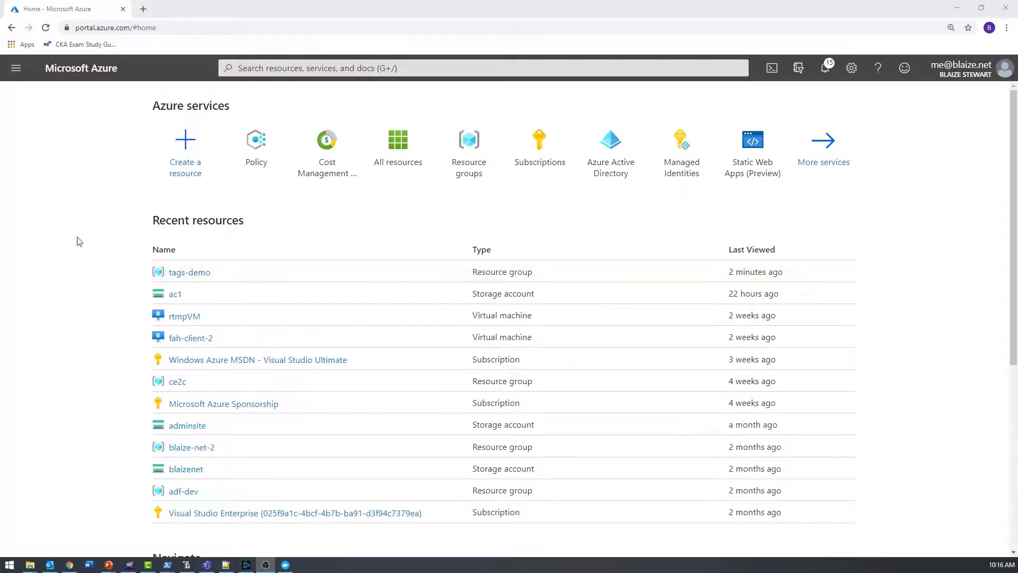
- Switch to the Azure portal, open the Policy definitions and filter them to the Tags category only
click(249, 169)
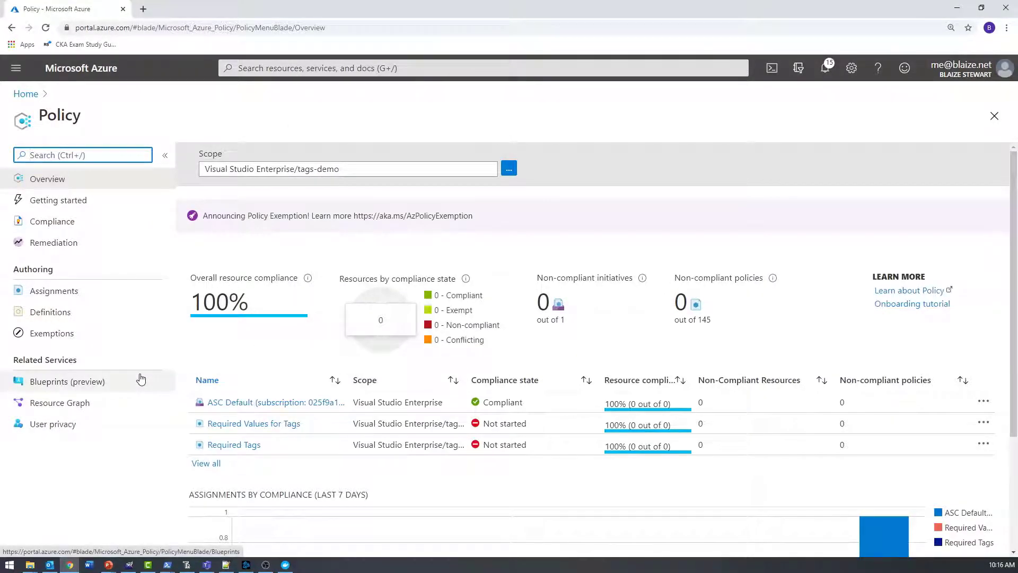
click(66, 321)
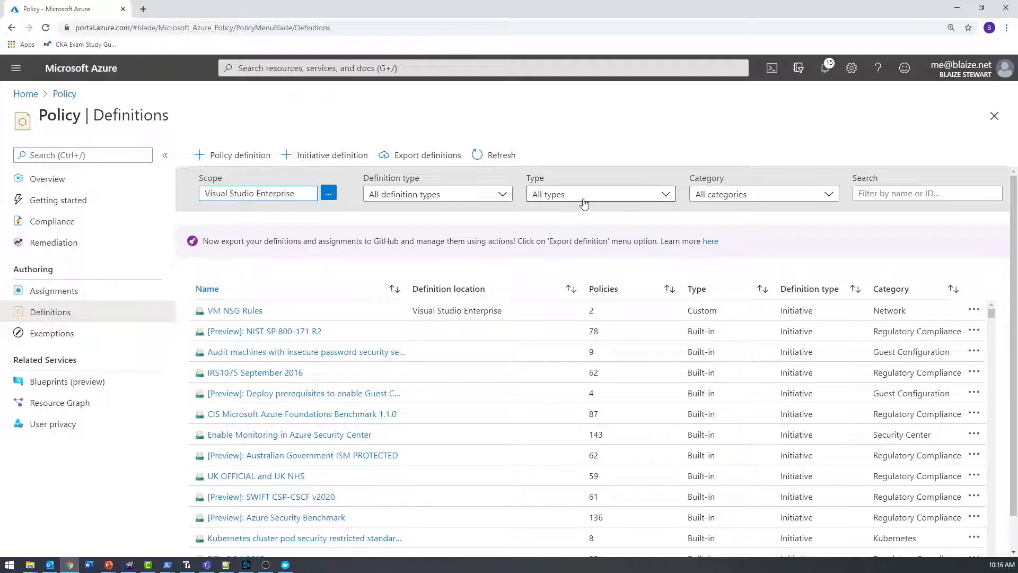
click(732, 196)
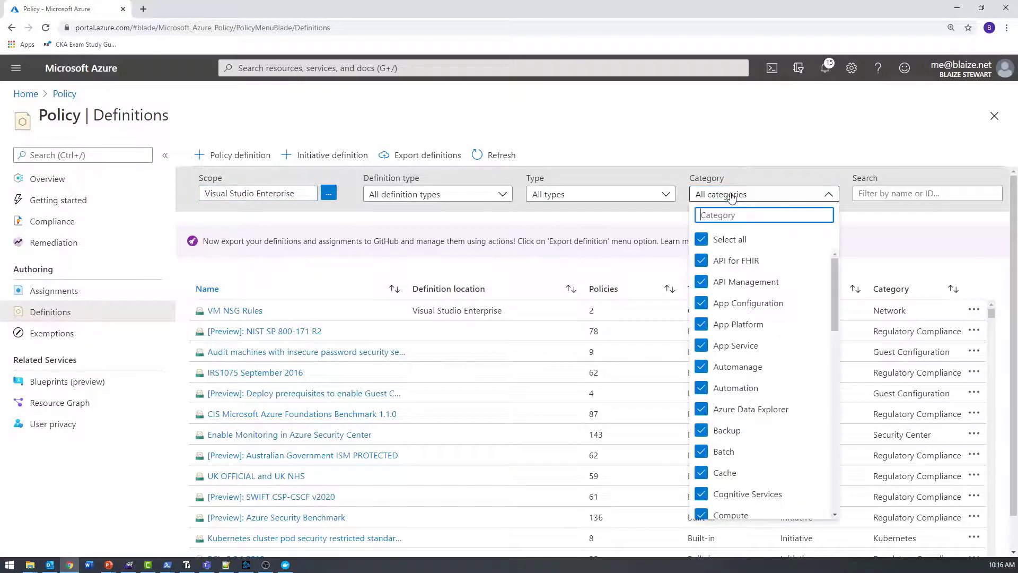
click(711, 240)
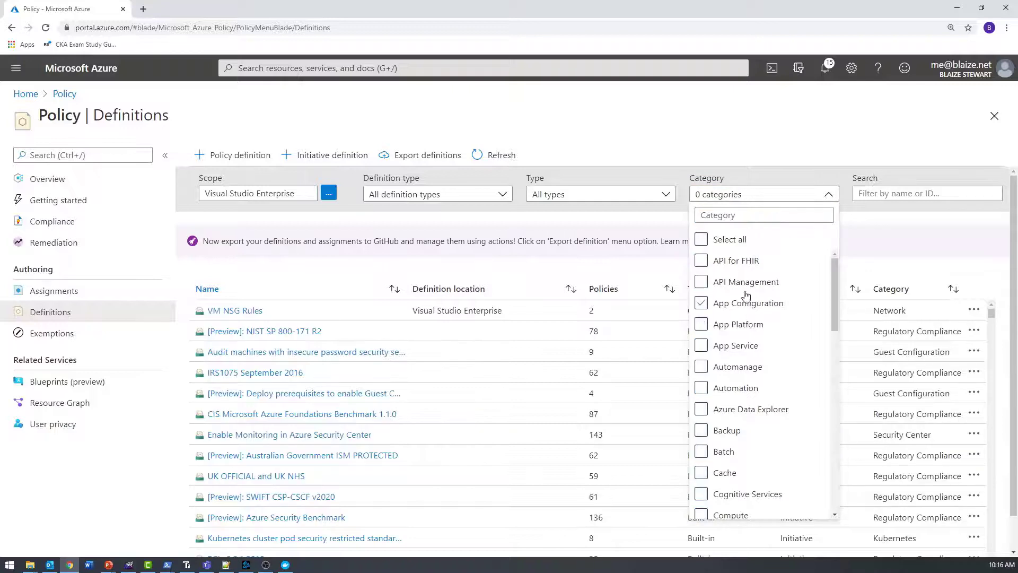
scroll(748, 303, down, 10)
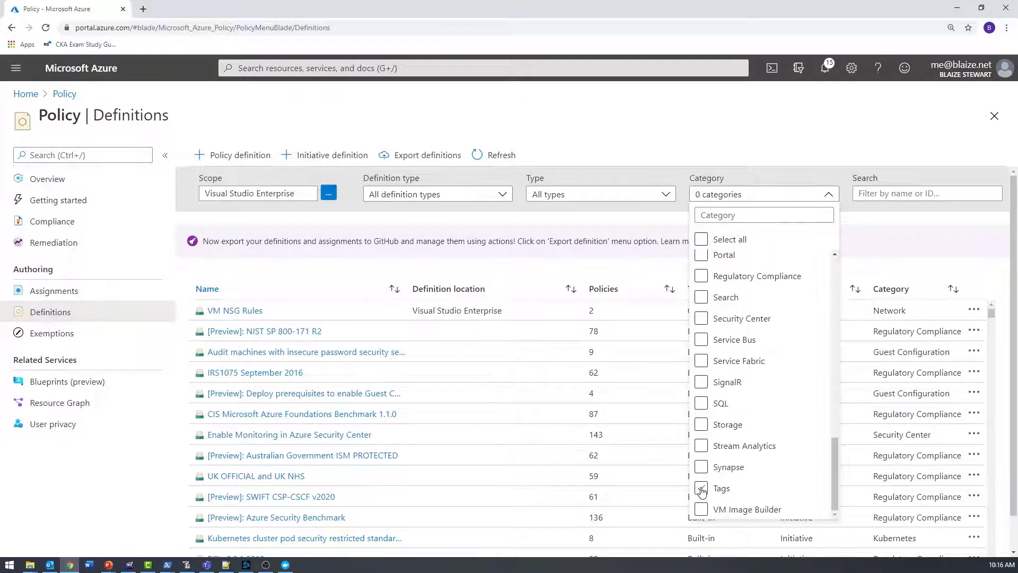
click(702, 489)
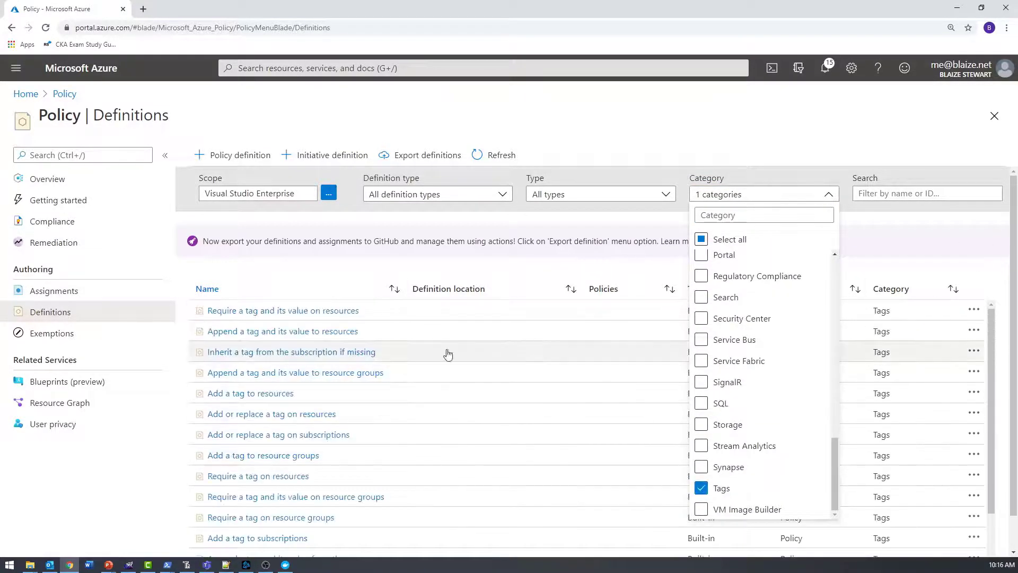
click(334, 271)
scroll(533, 387, down, 2)
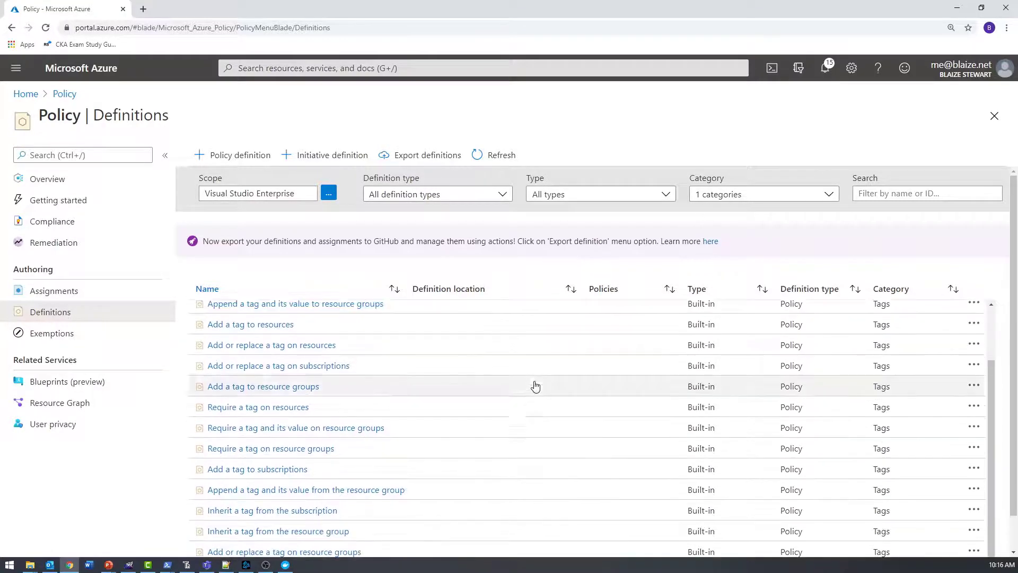
scroll(541, 398, up, 3)
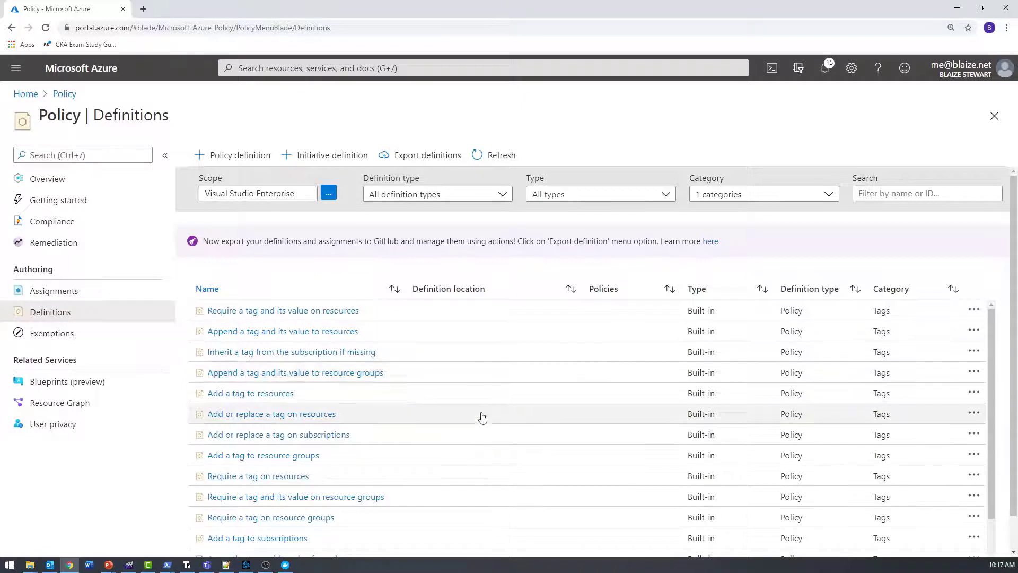
scroll(482, 413, down, 2)
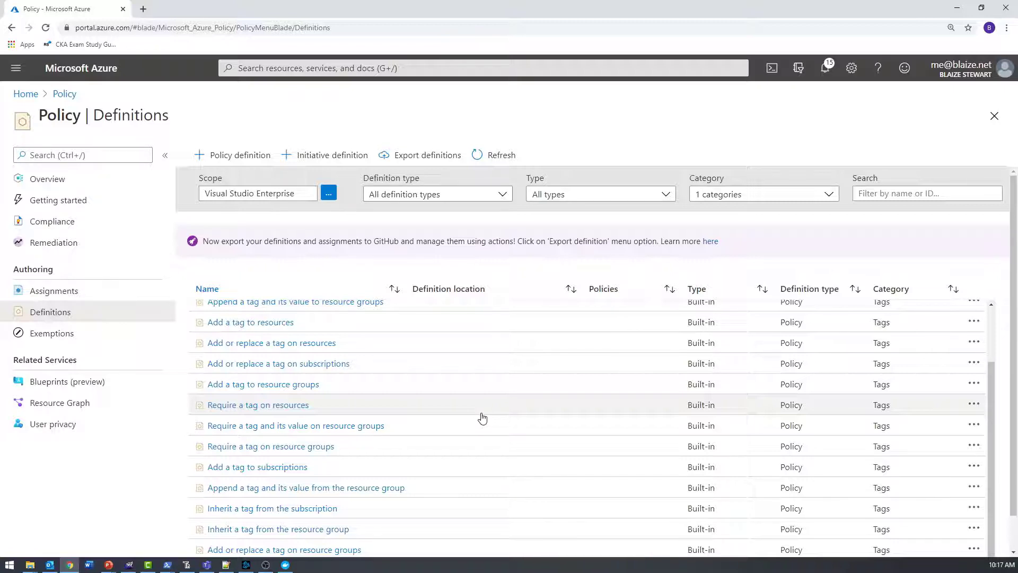
scroll(489, 415, up, 2)
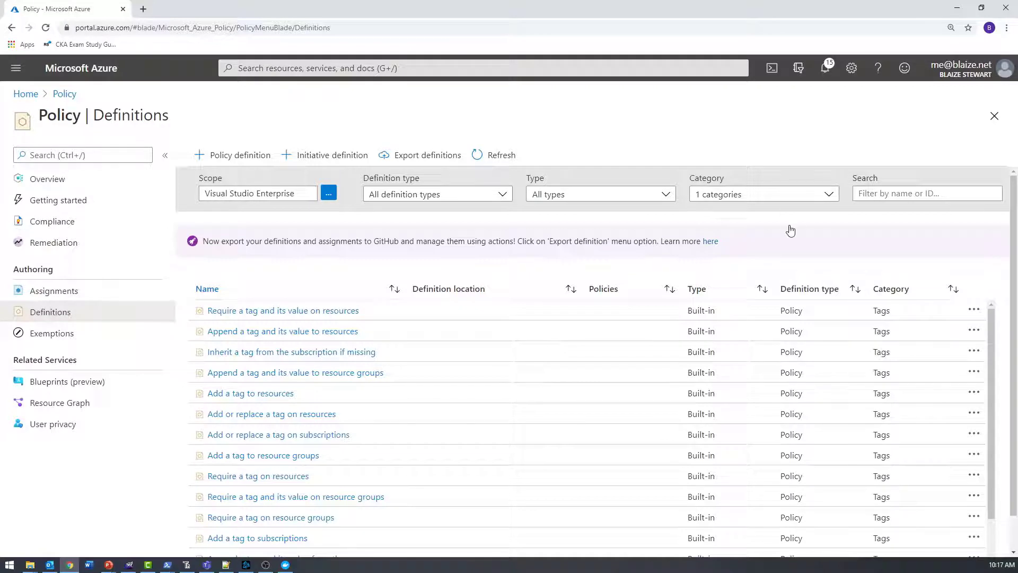
- Start a new policy definition and set its location to the first-listed Visual Studio Enterprise subscription
click(247, 159)
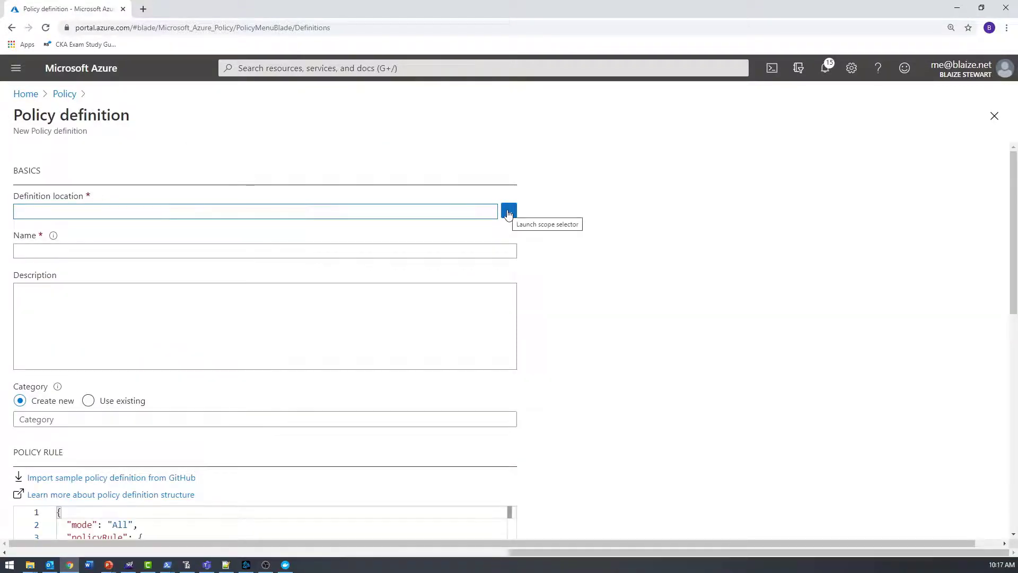
click(508, 214)
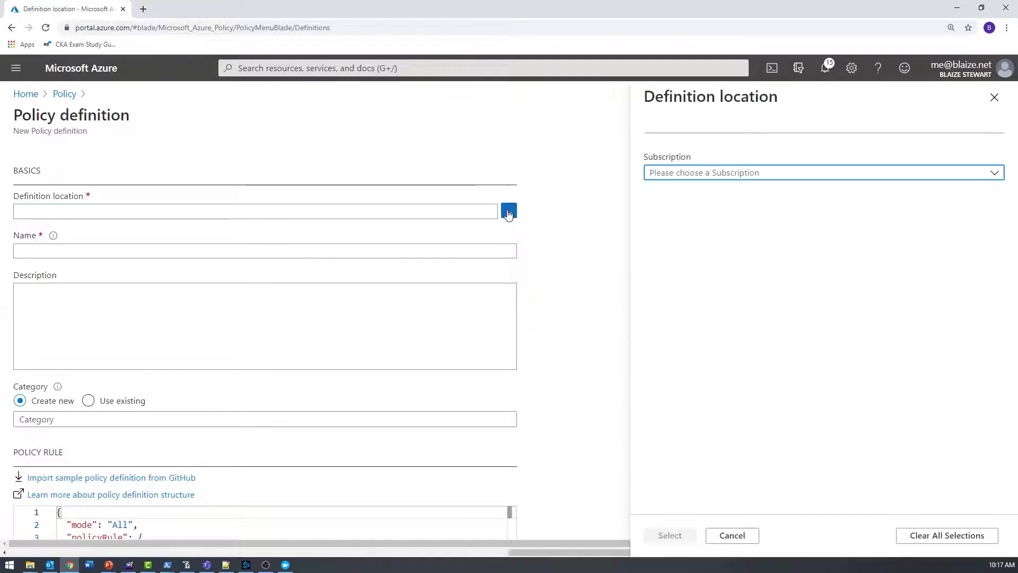
click(695, 175)
click(706, 241)
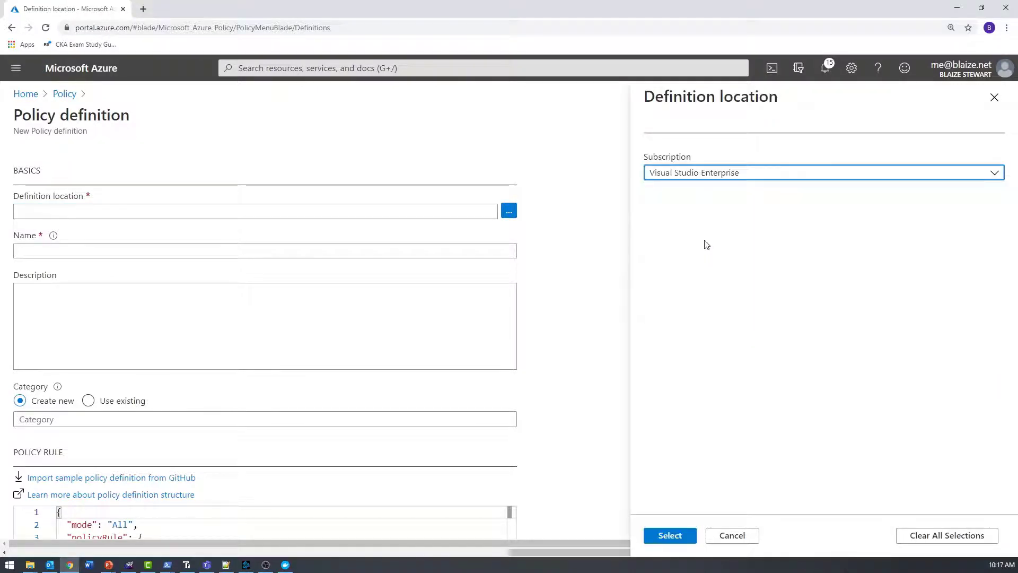
click(671, 536)
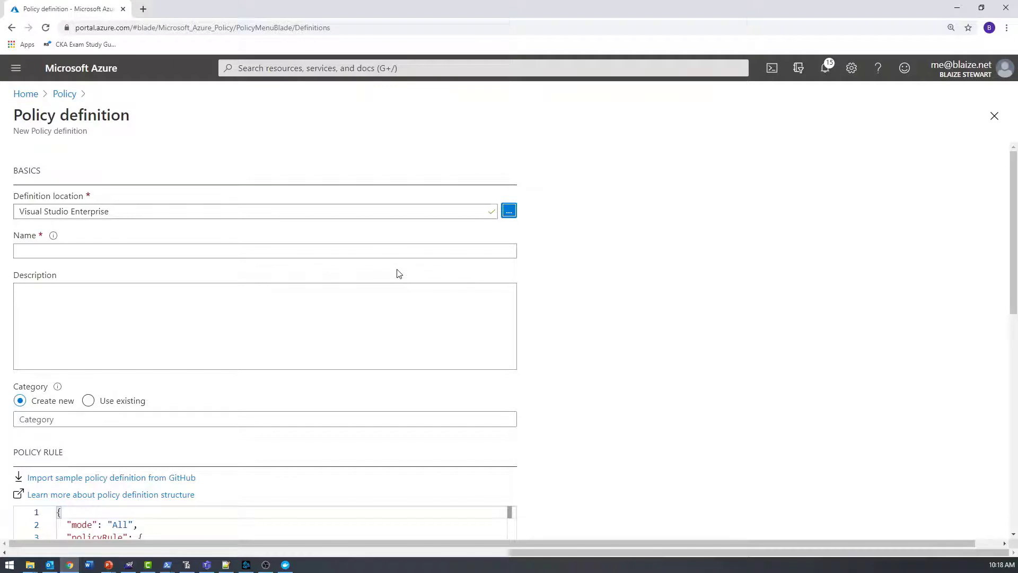
- Name the policy definition "Required Tags" and describe it as "Required Tags for Resources"
click(427, 252)
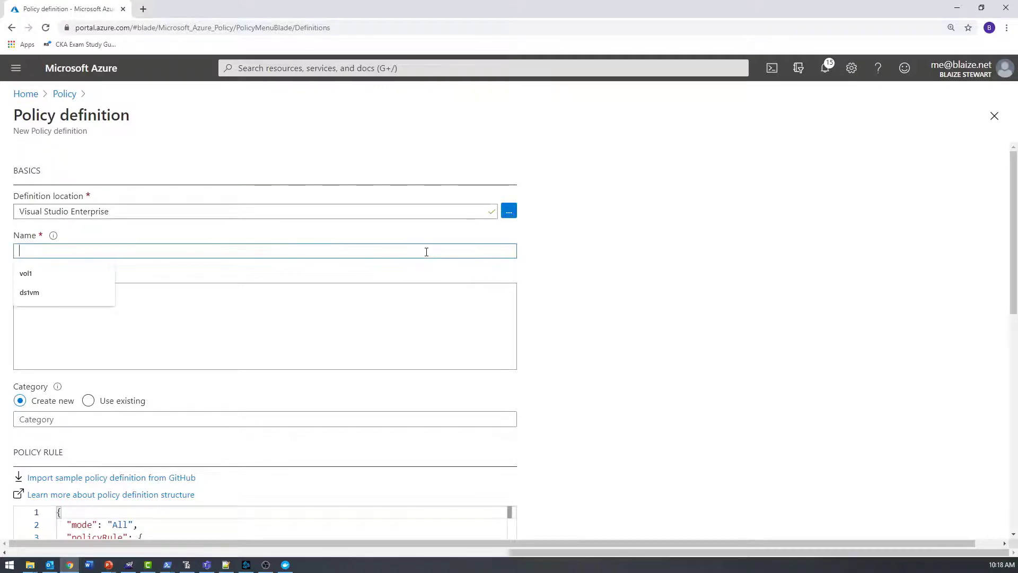
click(427, 291)
click(351, 252)
text(Req)
text(uired Dta)
text( Tags)
click(364, 317)
text(Required Tags for Resco)
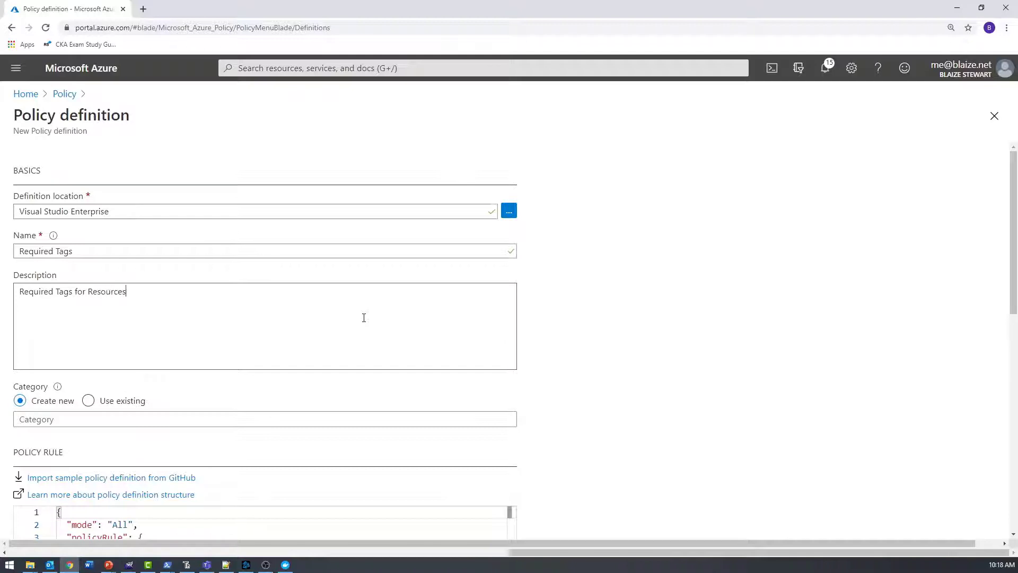
- Assign the policy definition to the existing Tags category
click(114, 401)
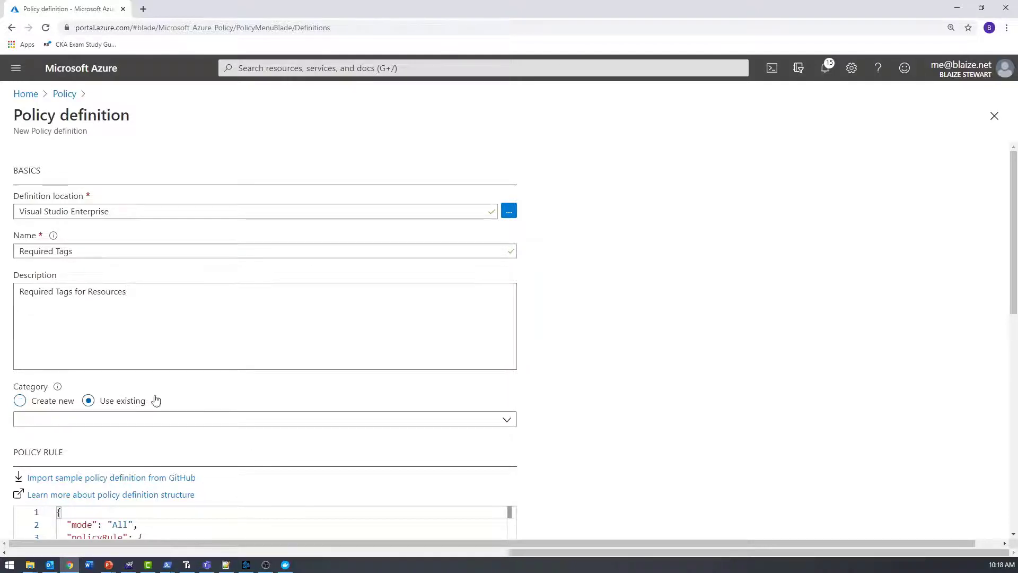
click(447, 418)
scroll(316, 350, down, 10)
click(211, 382)
scroll(657, 414, down, 7)
scroll(479, 365, up, 4)
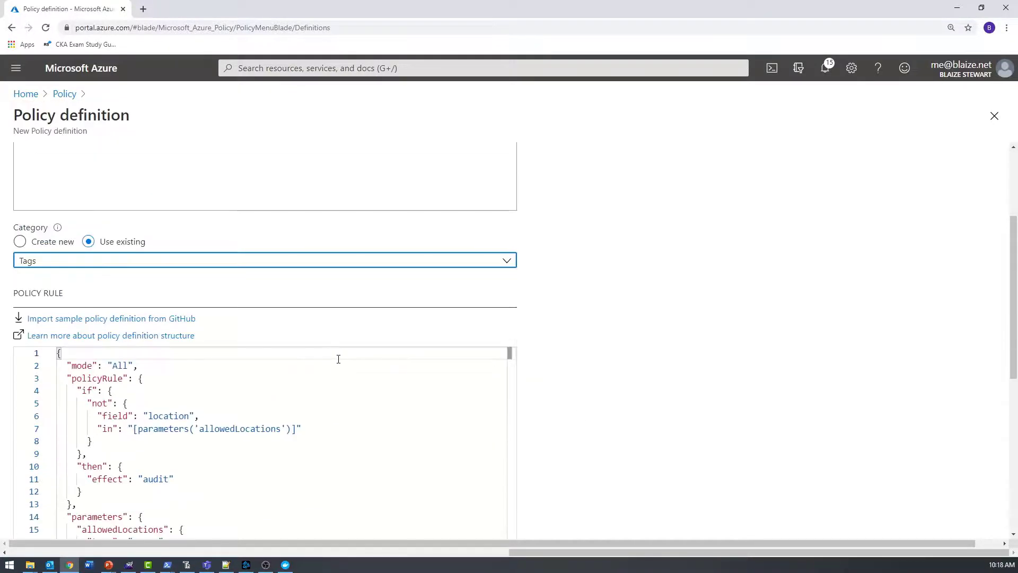
- Copy the whole append policy from the new 46 document in Notepad++ and replace the portal's default policy rule with it
scroll(334, 359, down, 3)
click(229, 563)
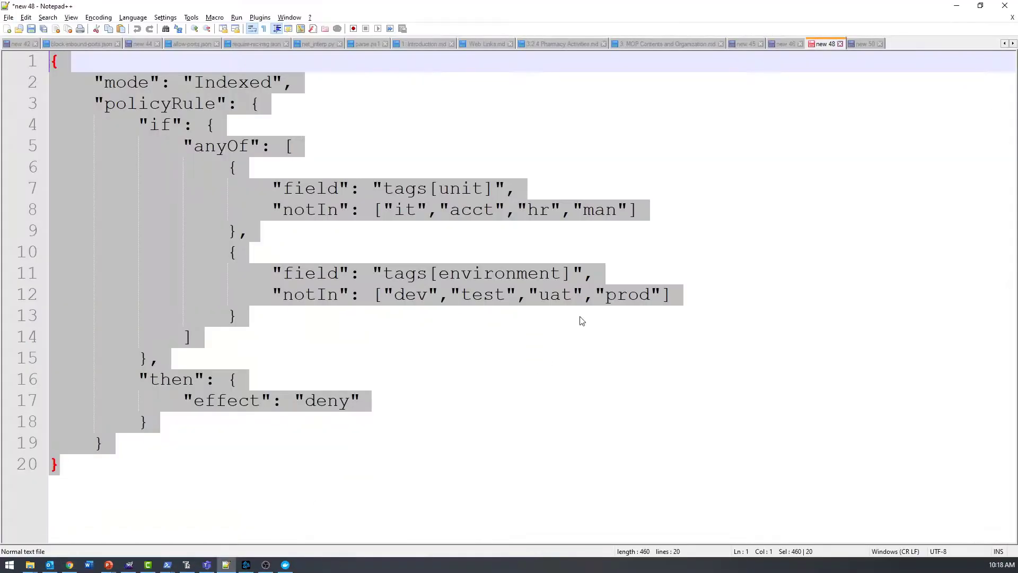
click(788, 45)
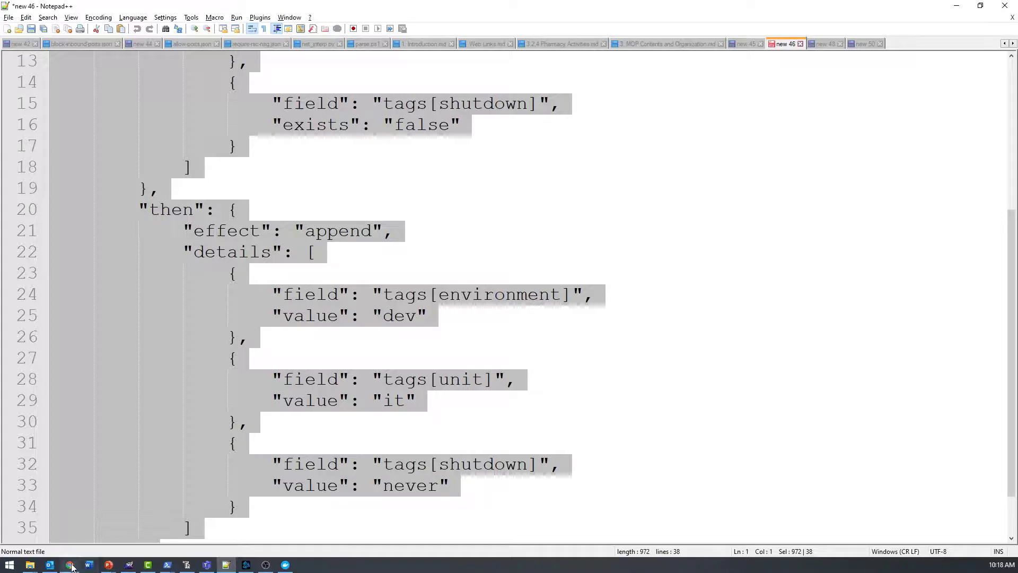
click(538, 357)
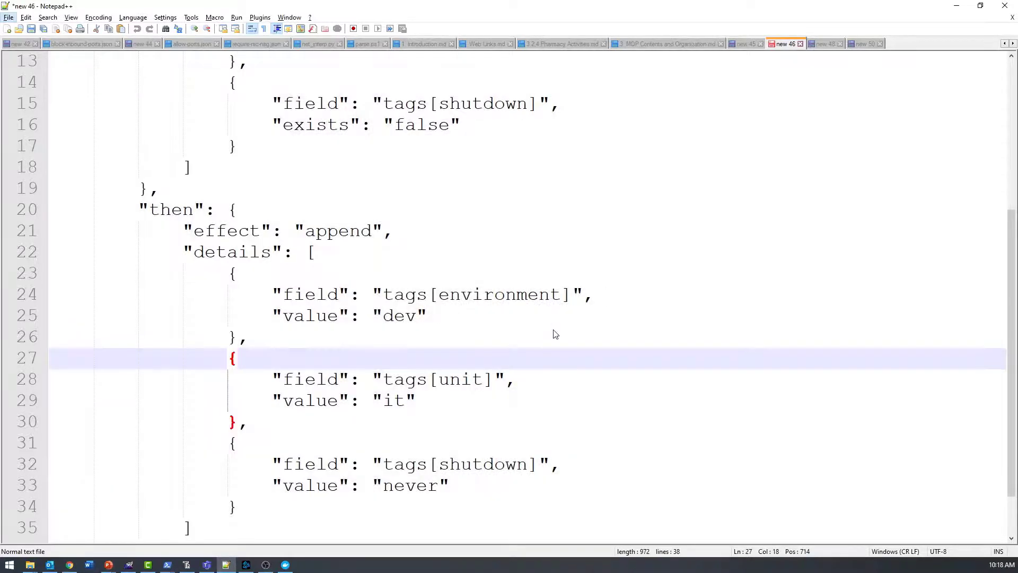
key(alt+Tab)
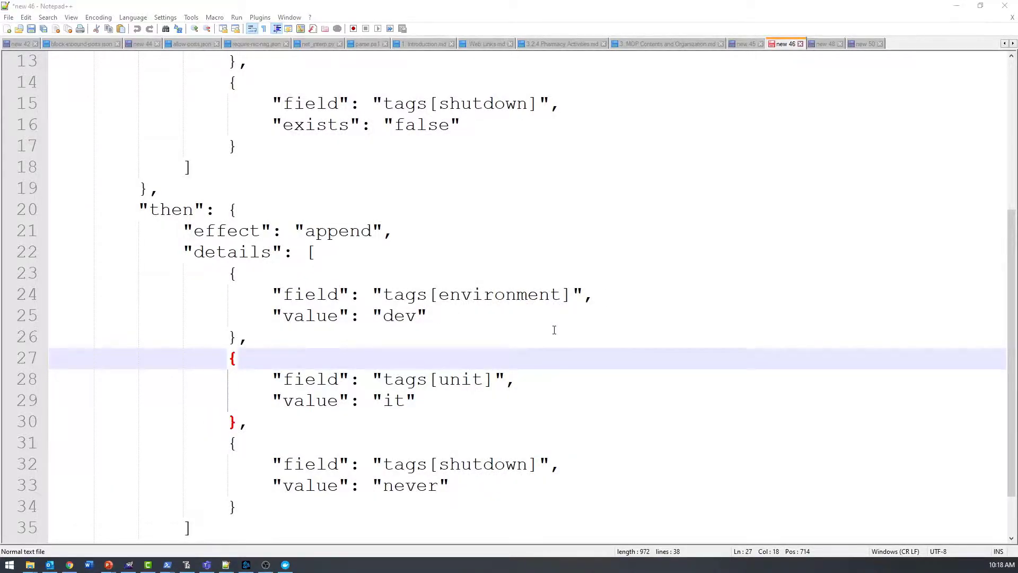
click(312, 366)
key(ctrl+a)
key(ctrl+v)
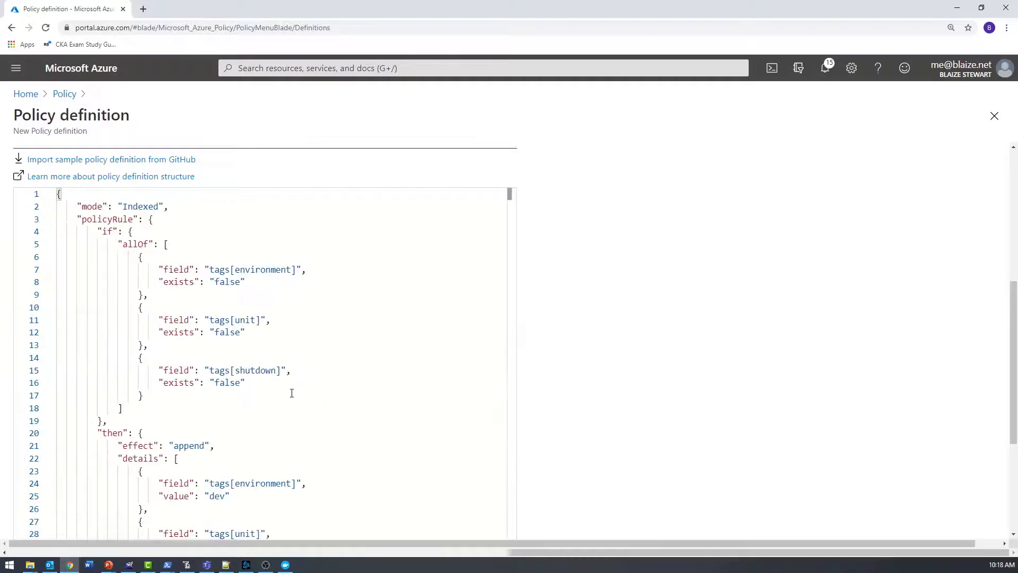
- Check the pasted policy rule and save the Required Tags definition
scroll(291, 393, down, 4)
scroll(237, 430, up, 5)
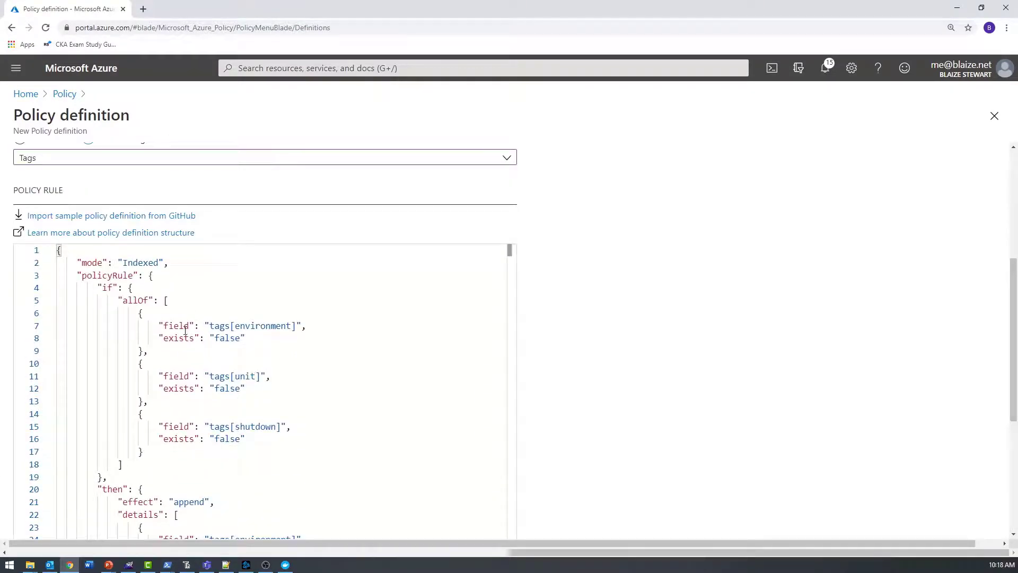
scroll(200, 435, down, 5)
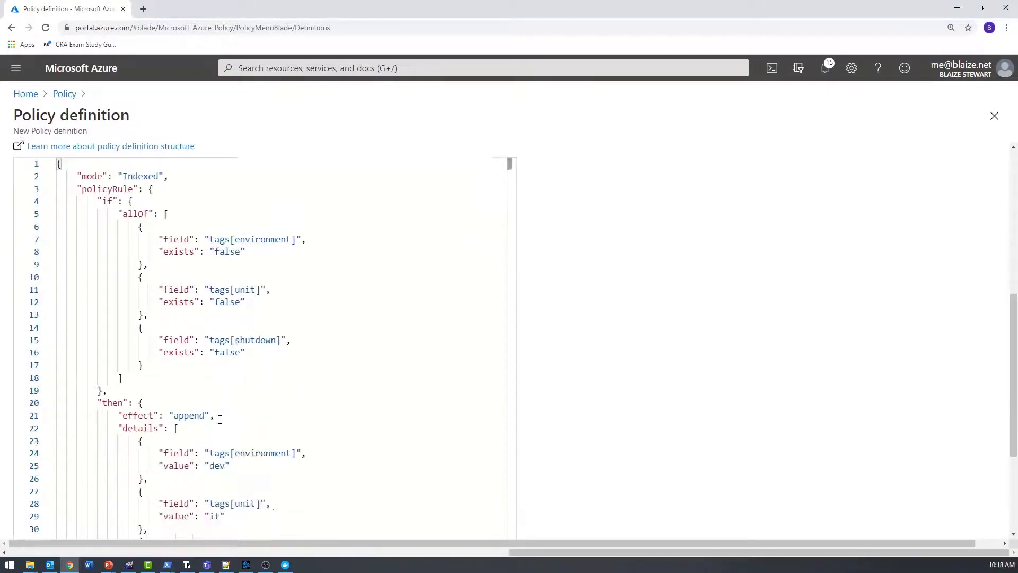
click(38, 519)
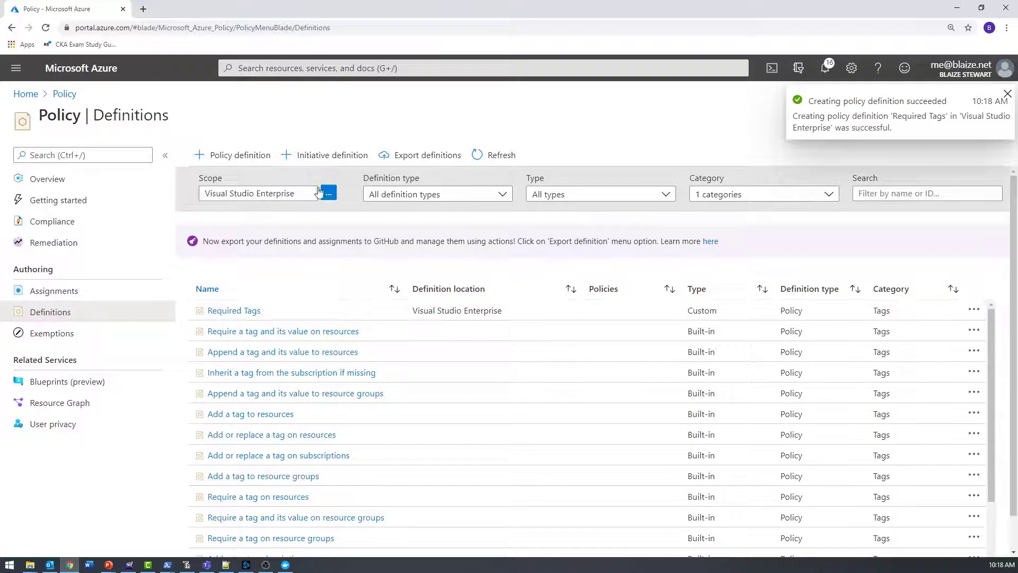
- Start another policy definition and paste the full JSON of Notepad++'s new 48 document into its description
click(238, 155)
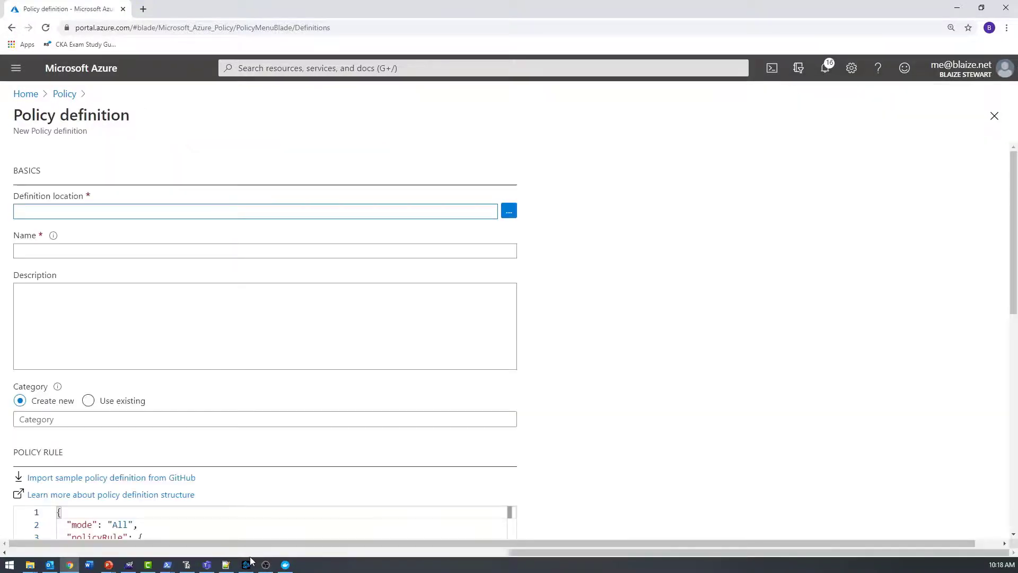
click(226, 564)
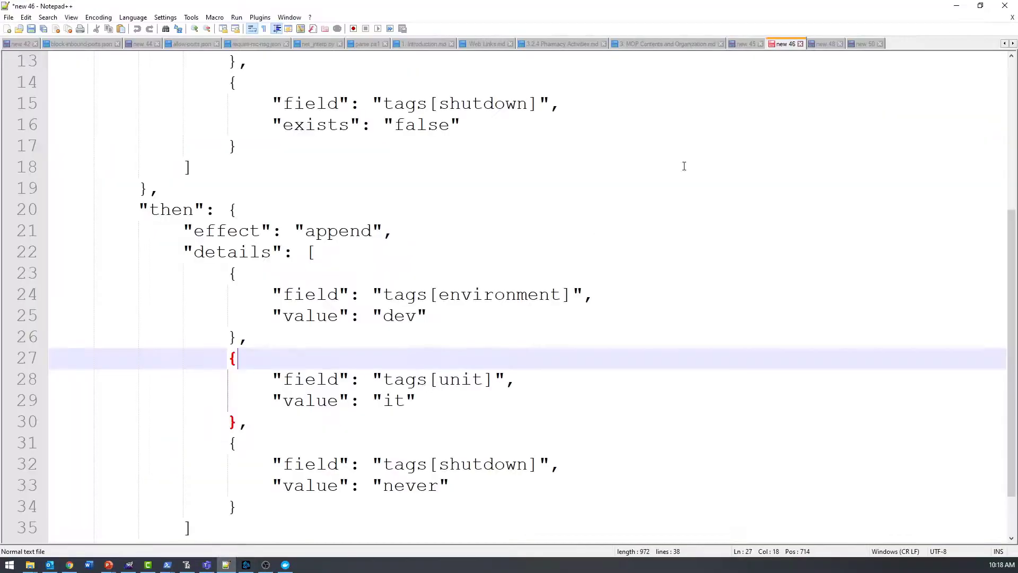
click(824, 44)
key(ctrl+a)
key(ctrl+c)
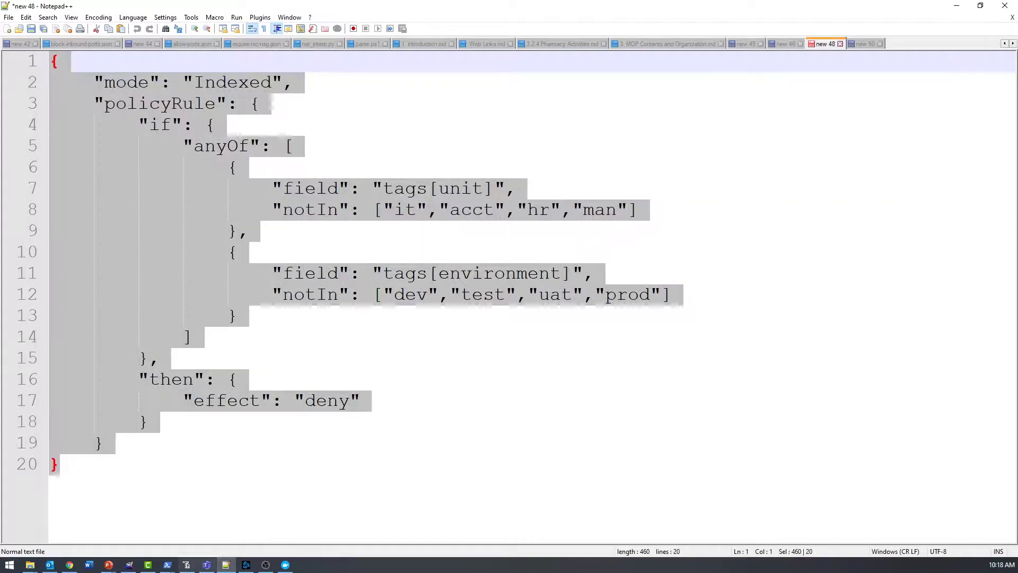
mouse_move(70, 564)
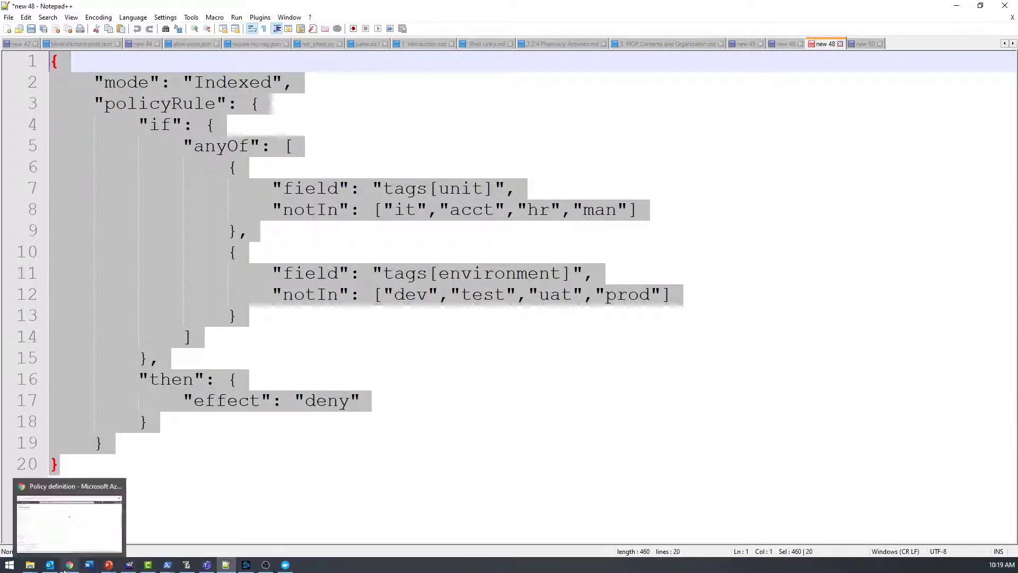
click(79, 519)
click(191, 286)
key(ctrl+v)
- Set the second definition's location to the first-listed Visual Studio Enterprise subscription
click(169, 252)
click(161, 212)
click(509, 211)
click(691, 175)
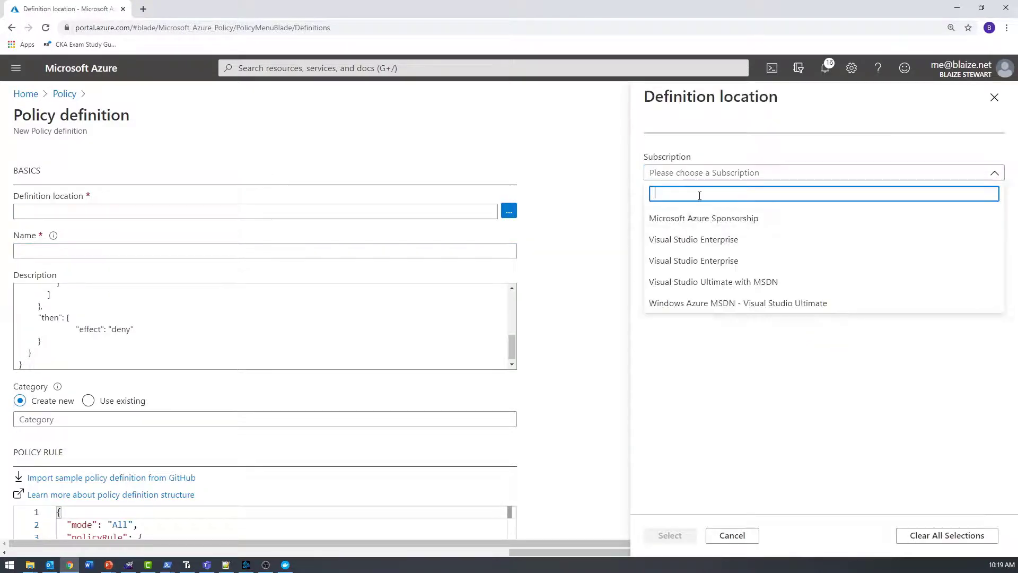
click(700, 239)
click(261, 251)
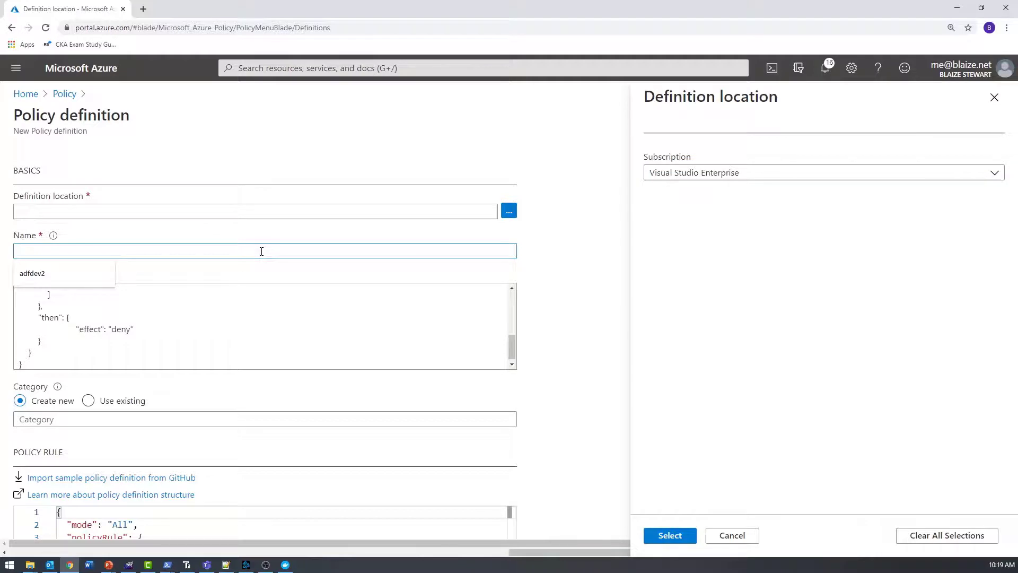
click(670, 537)
- Name the second policy definition Required Tag Values for Resources
click(175, 254)
text(Required Tags for)
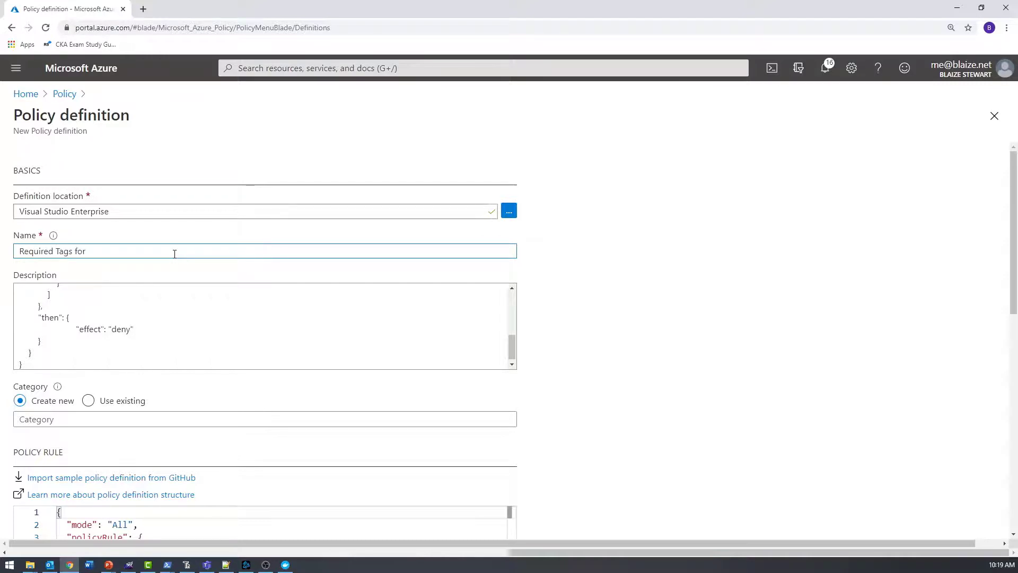
text( Resrouc)
key(BackSpace)
key(BackSpace)
key(BackSpace)
text(ources)
click(76, 250)
key(BackSpace)
key(BackSpace)
text(Values)
- Replace the default policy rule with the copied JSON that denies disallowed unit and environment tag values
click(234, 343)
scroll(589, 421, down, 2)
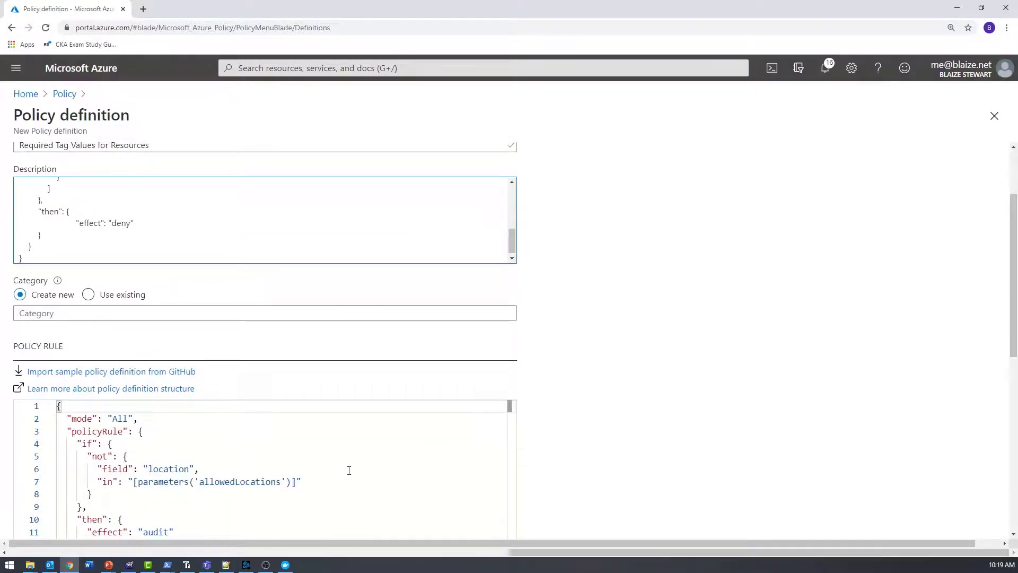
scroll(318, 456, down, 3)
click(297, 427)
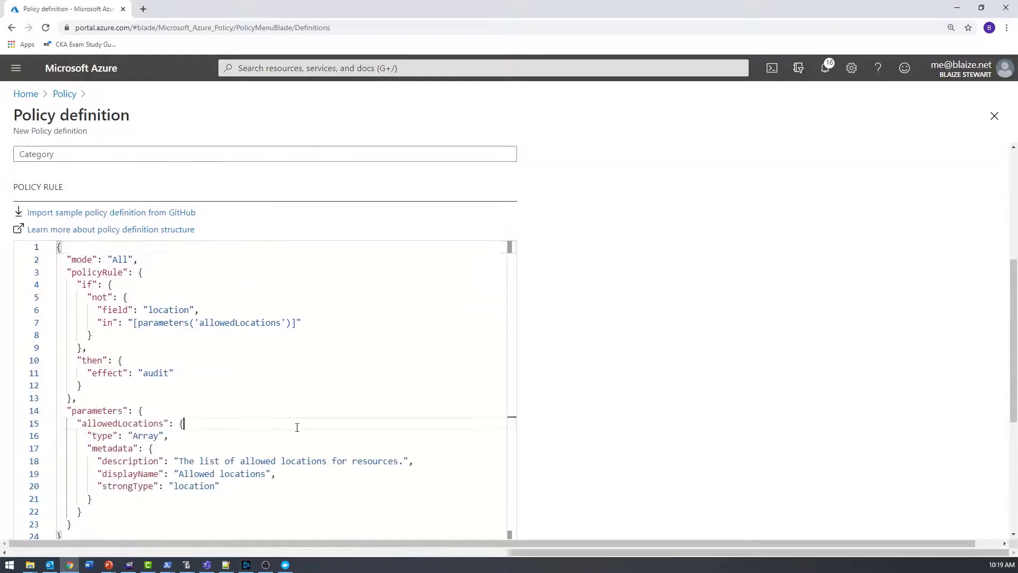
key(ctrl+a)
key(ctrl+v)
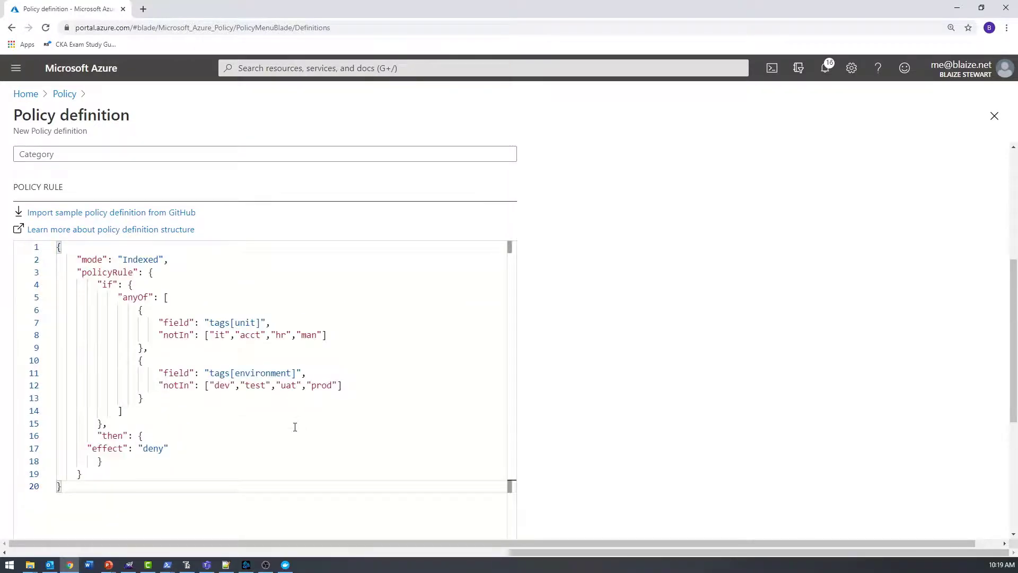
- Assign the definition to the existing Tags category and save it
scroll(299, 423, up, 2)
click(88, 241)
click(132, 260)
scroll(194, 339, down, 15)
scroll(115, 485, down, 1)
click(88, 502)
click(691, 402)
scroll(691, 402, down, 5)
scroll(652, 442, down, 2)
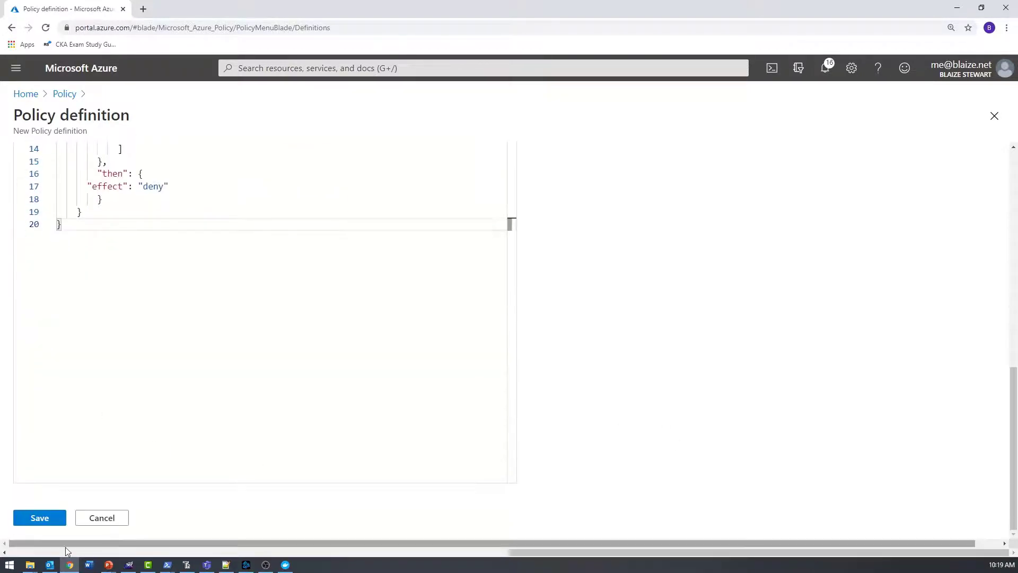
click(40, 518)
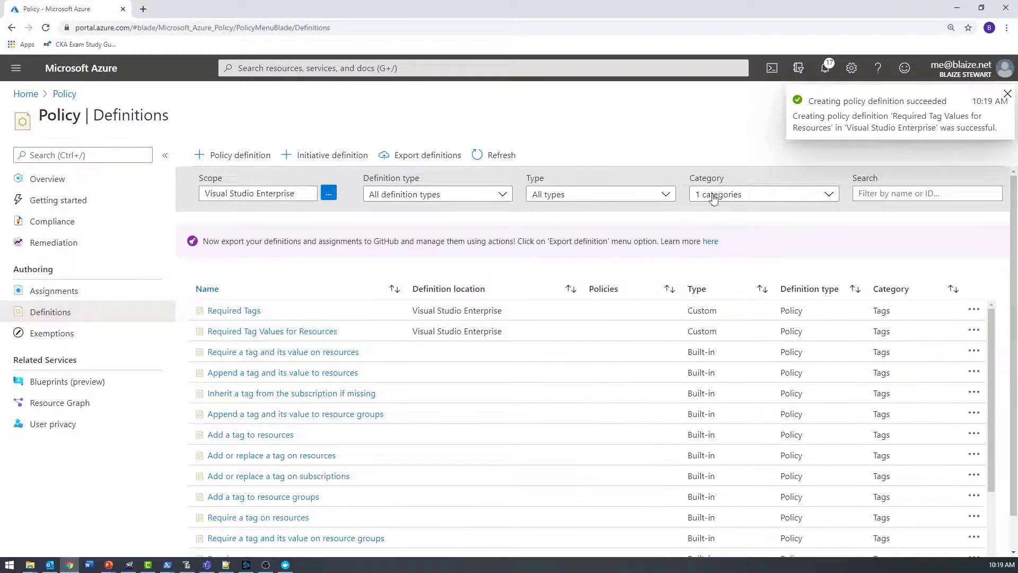
- Filter the policy definitions in the Tags category to the Custom type
click(735, 195)
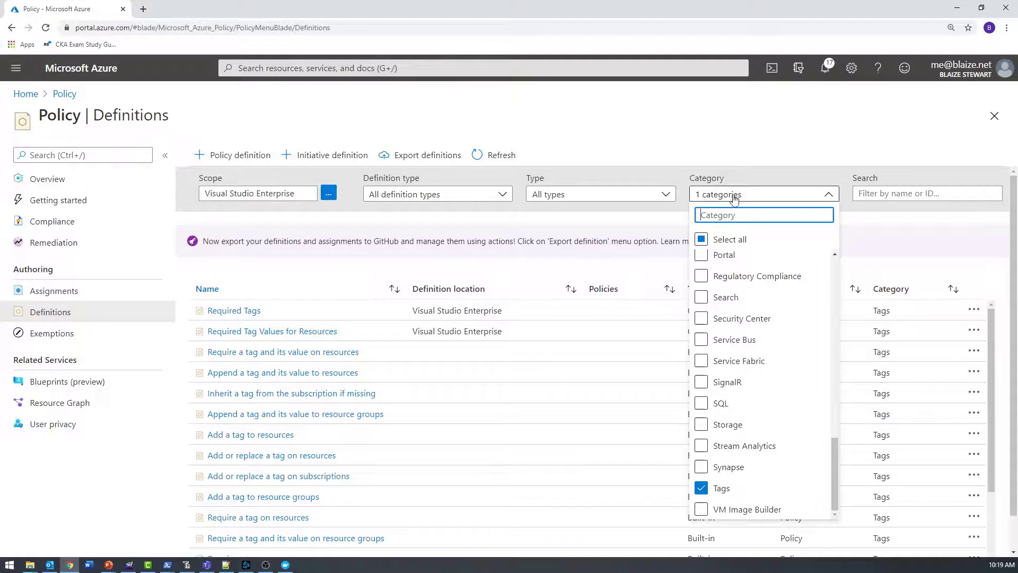
click(588, 194)
click(569, 238)
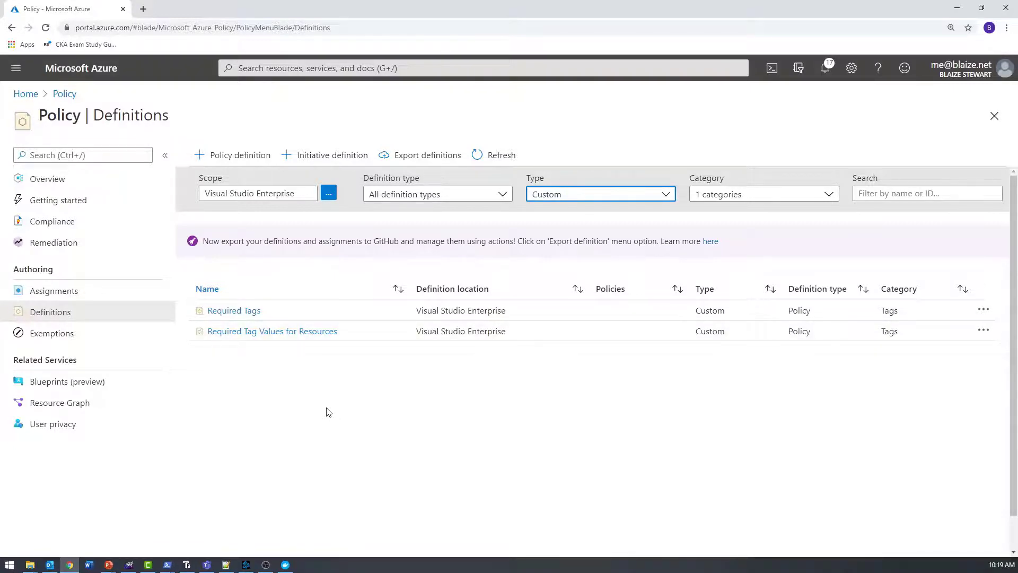
- Start a policy assignment for the tags-demo scope using the Required Tags definition
click(45, 290)
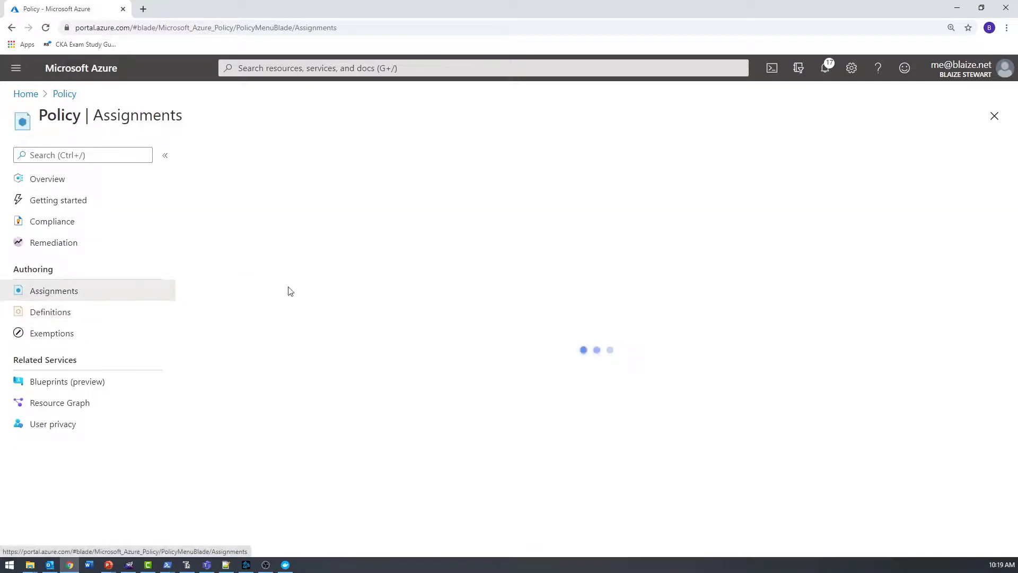
click(221, 159)
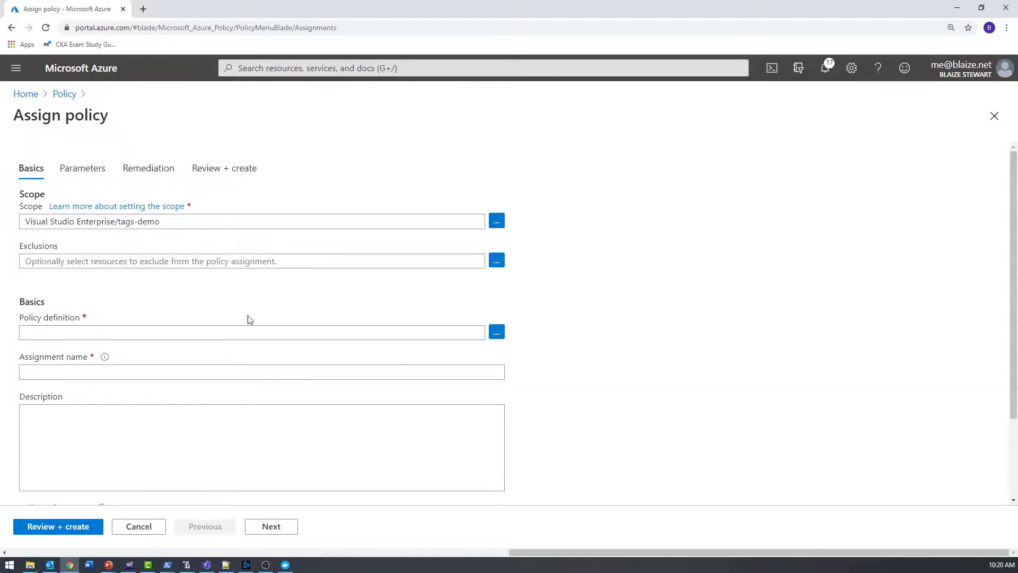
click(497, 333)
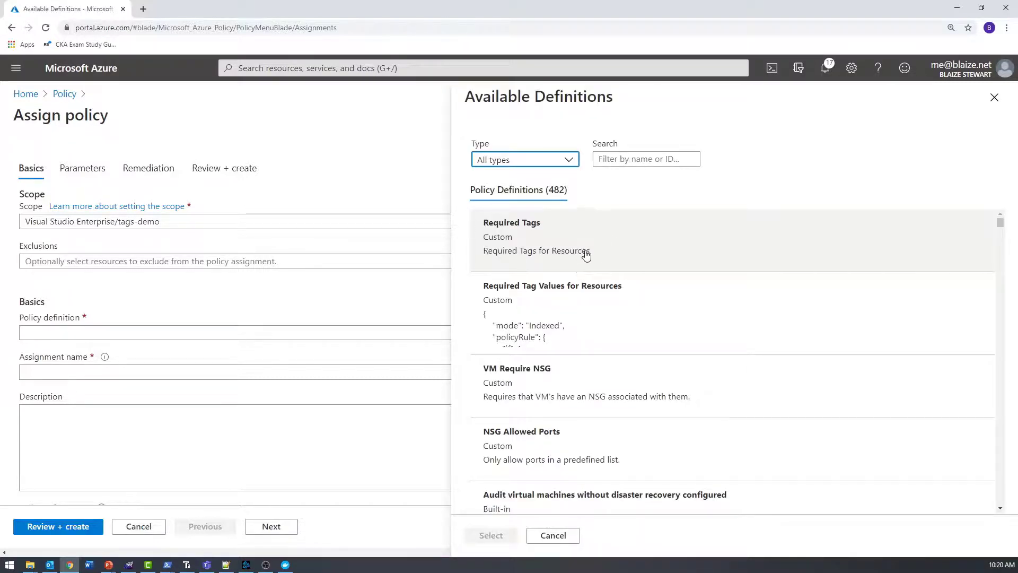
click(591, 241)
click(487, 537)
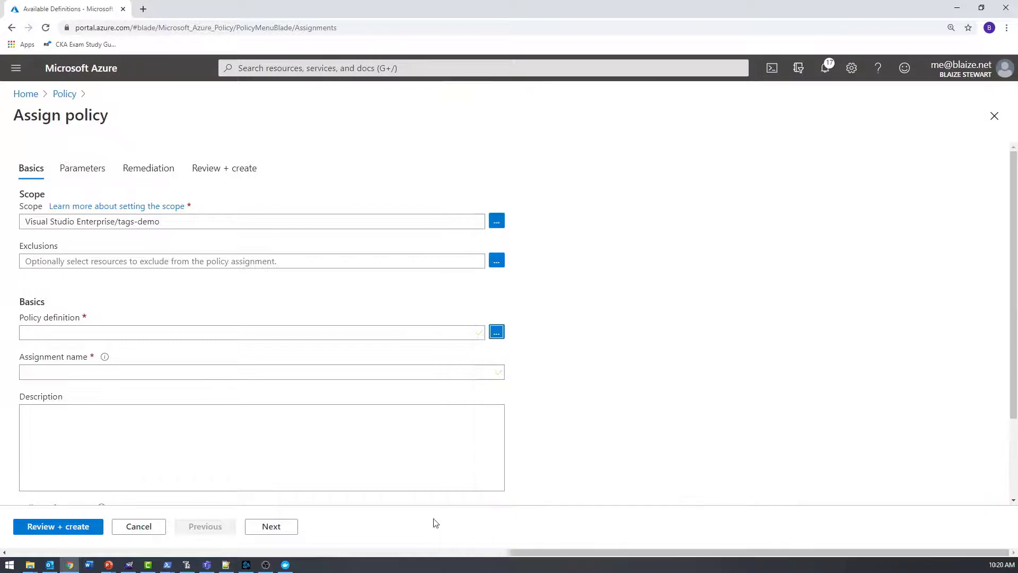
- Enter Required Tags as the assignment's description and create the assignment
click(177, 450)
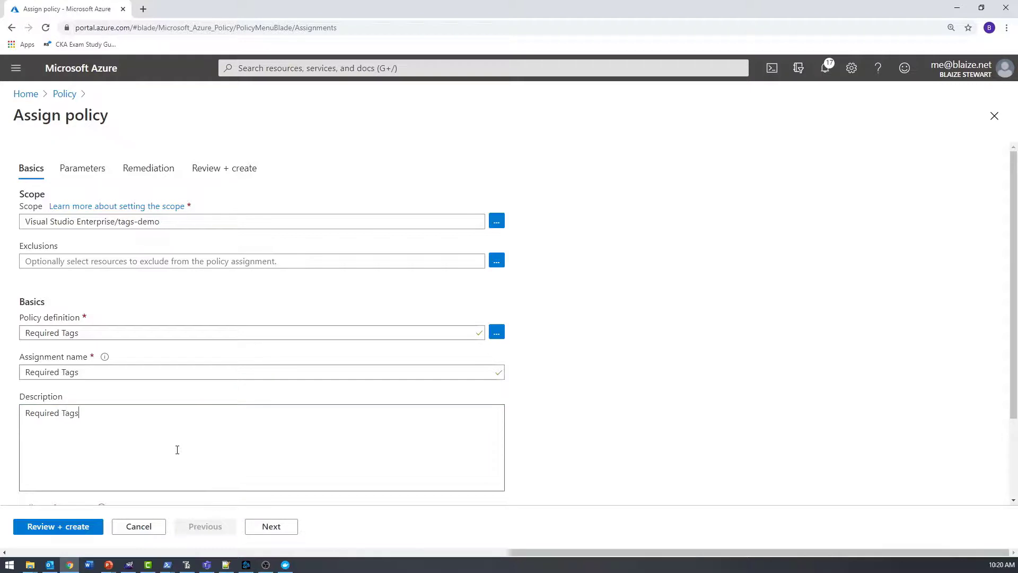
scroll(177, 450, down, 2)
click(46, 527)
click(30, 527)
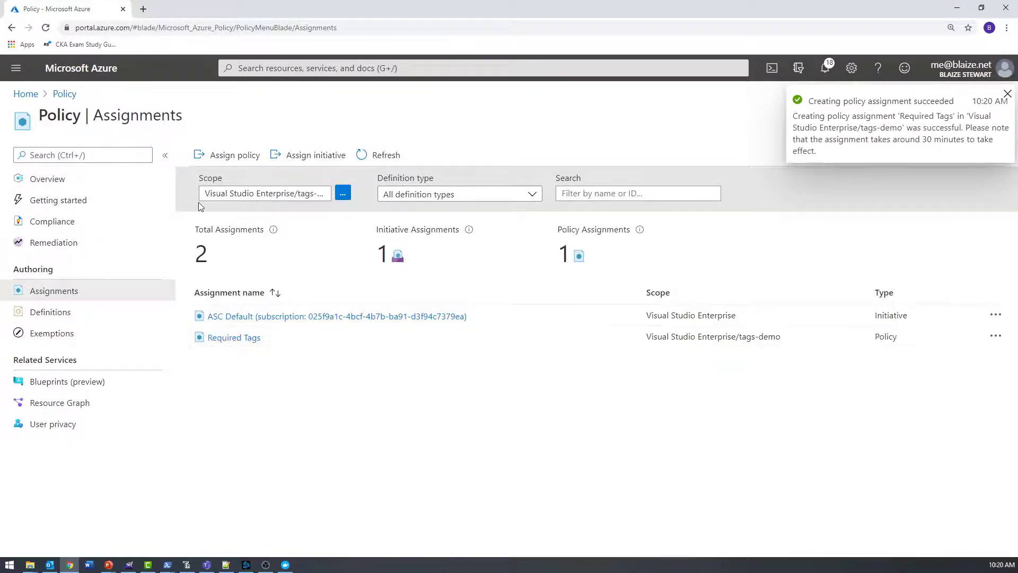
- Start another policy assignment for tags-demo using the Required Tag Values for Resources definition
click(229, 155)
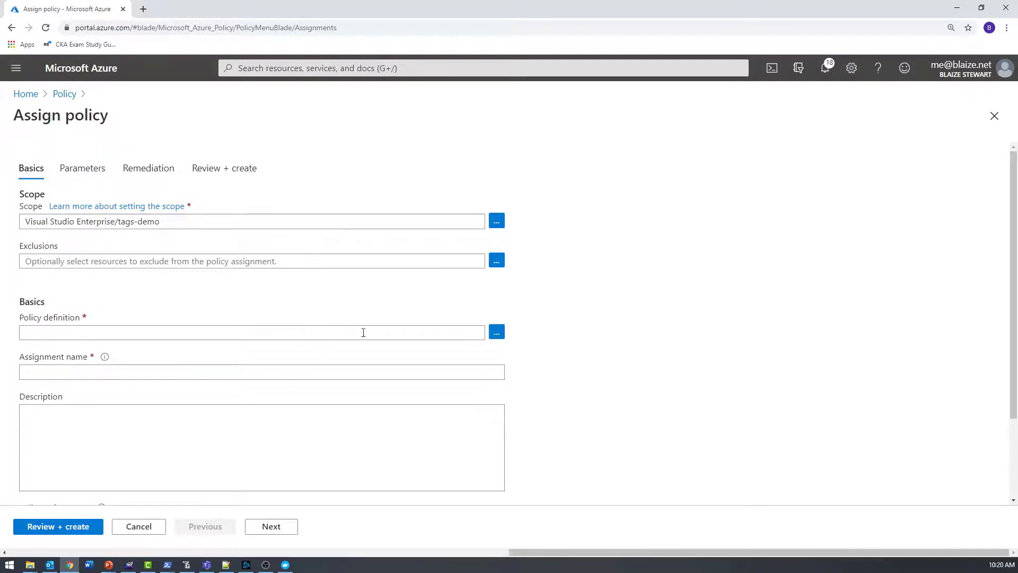
click(496, 333)
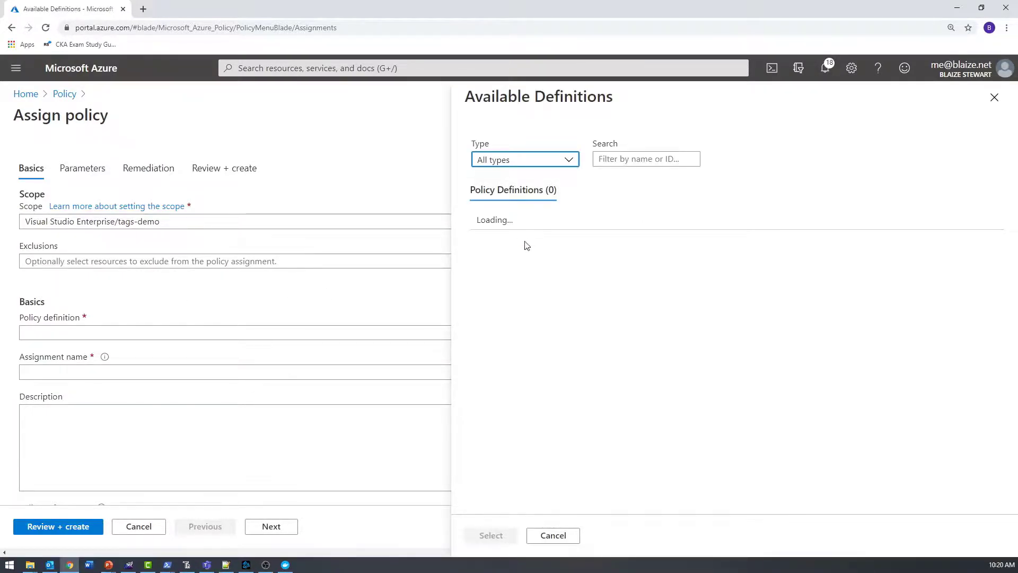
click(529, 326)
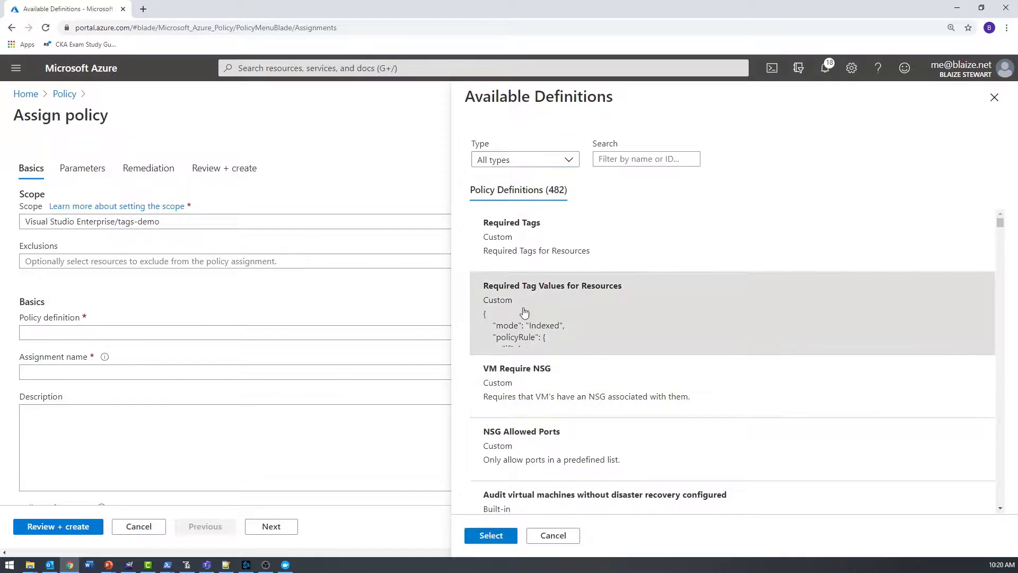
click(491, 535)
- Copy the assignment name Required Tag Values for Resources into the description, review the settings and create the assignment
click(255, 444)
drag(222, 378, 13, 370)
key(ctrl+c)
click(359, 437)
key(ctrl+v)
click(440, 526)
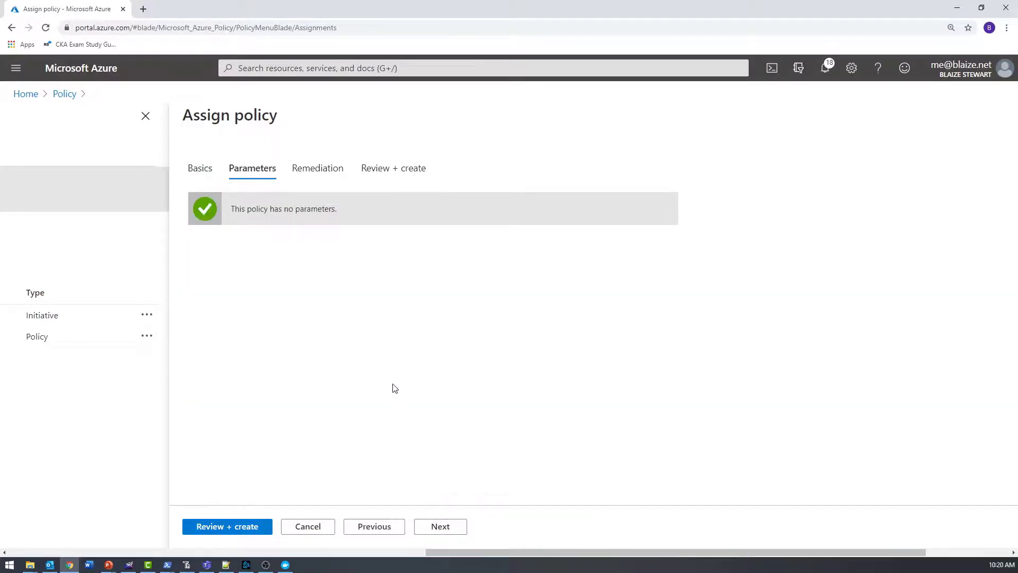
click(445, 530)
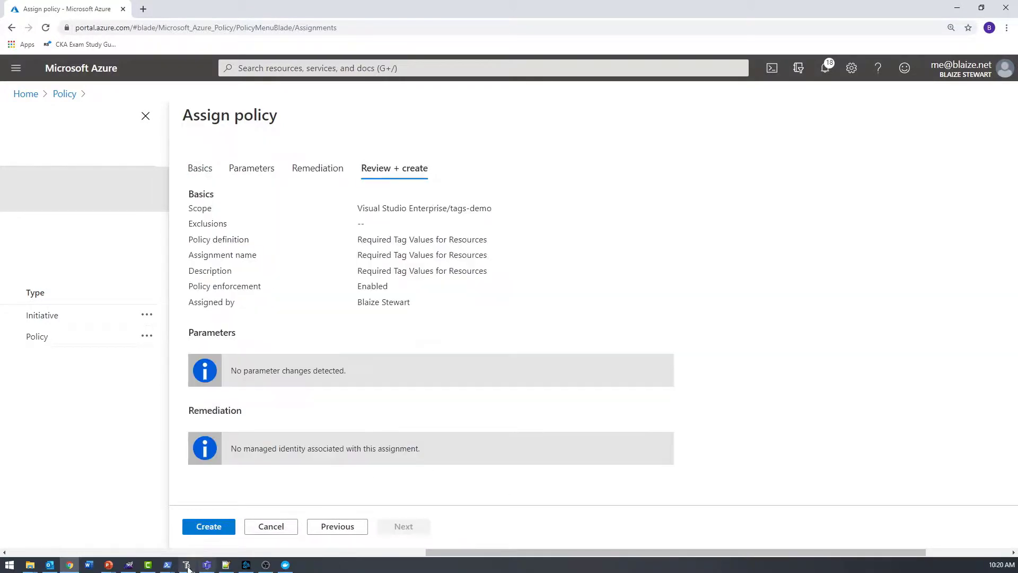
click(208, 526)
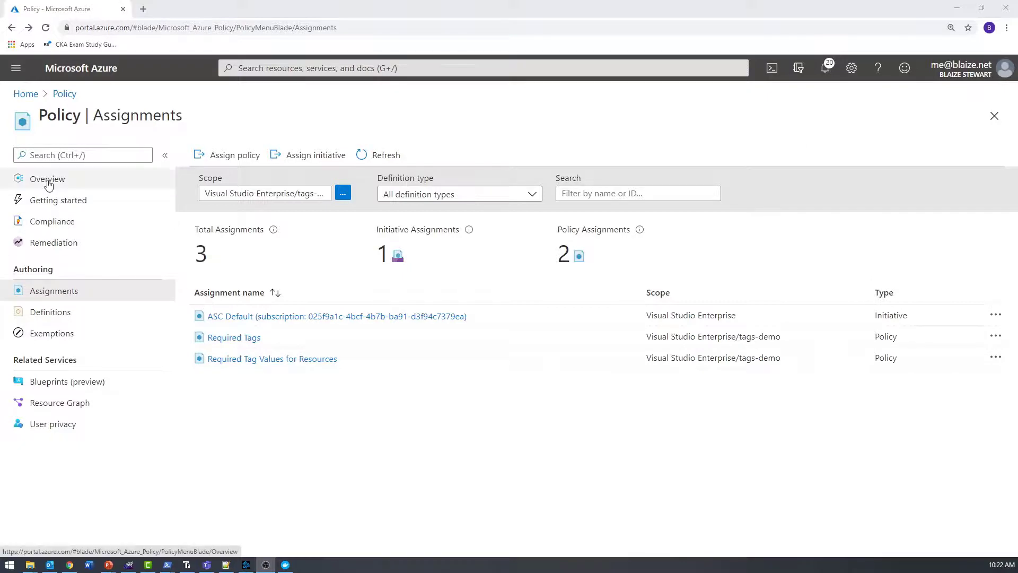
- Open the tags-demo resource group from the portal home and start adding a resource to it
click(25, 94)
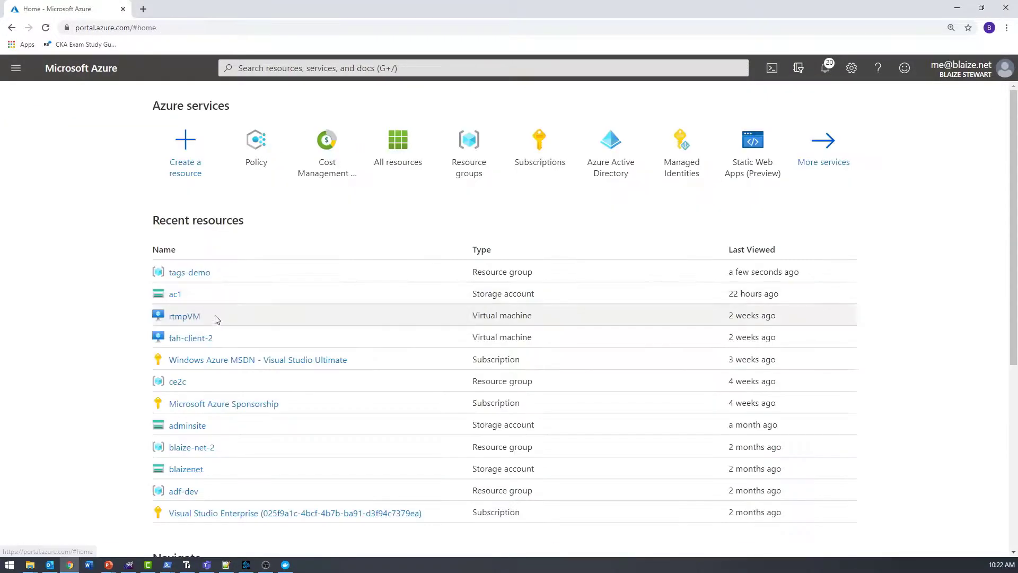
click(197, 271)
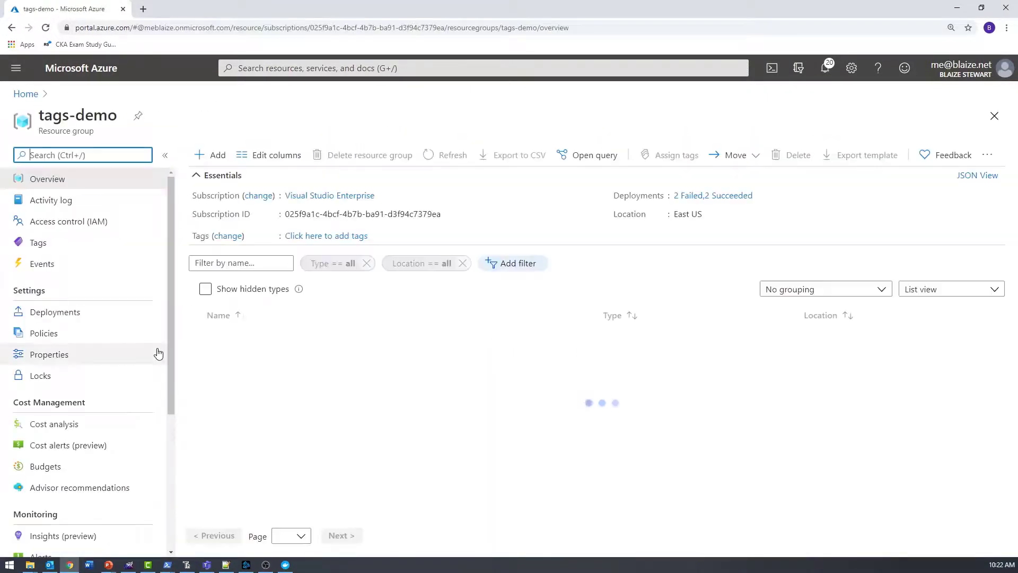
click(214, 154)
- Search the marketplace for storage and start creating a Storage account
text(ac1)
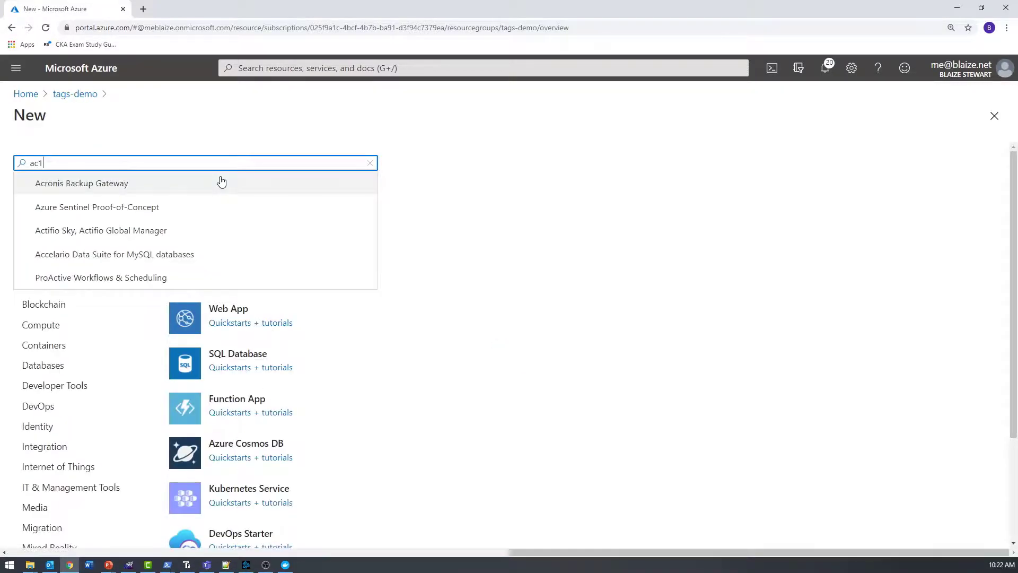
key(BackSpace)
key(BackSpace)
text(s)
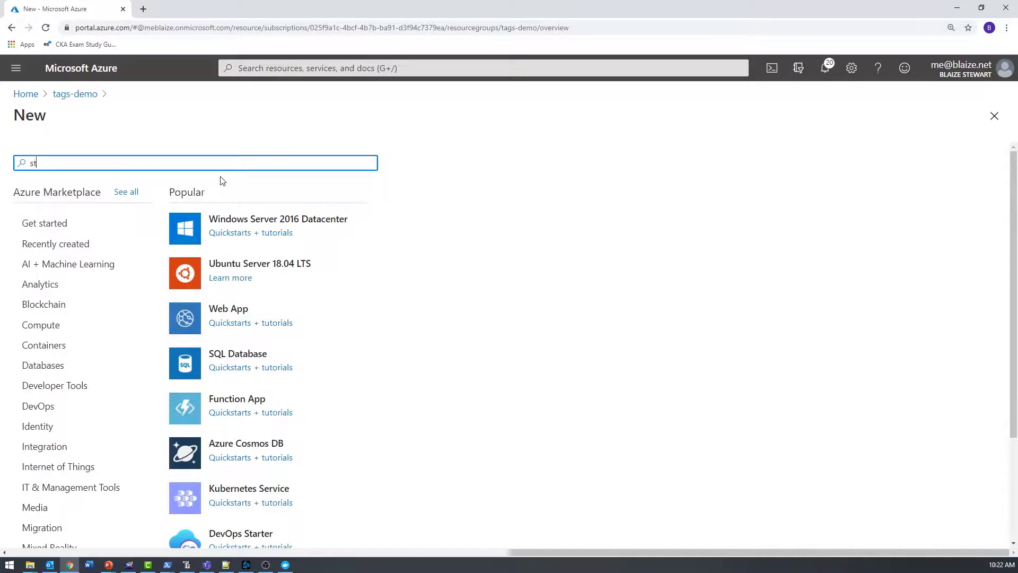
text(t)
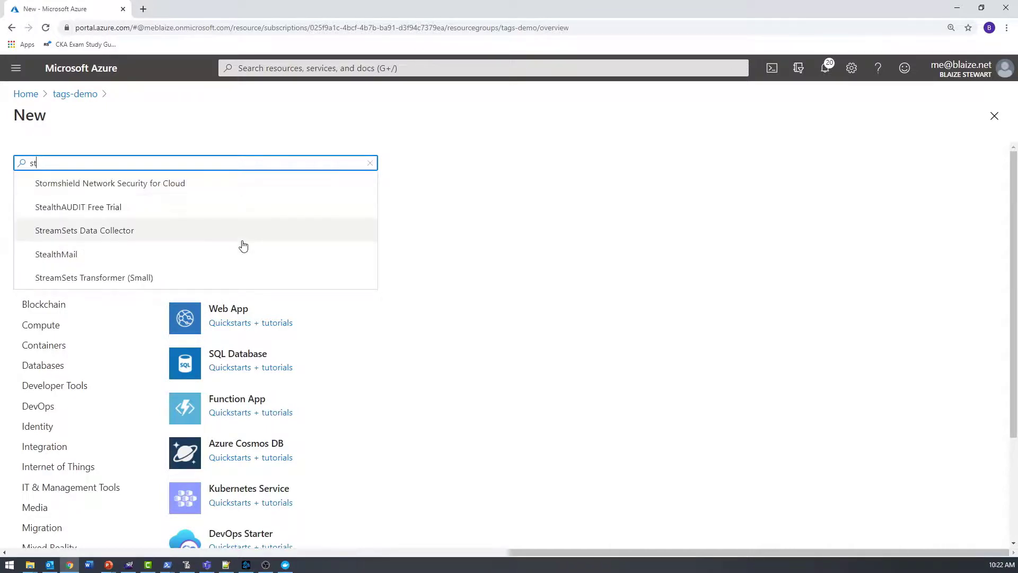
text(orage)
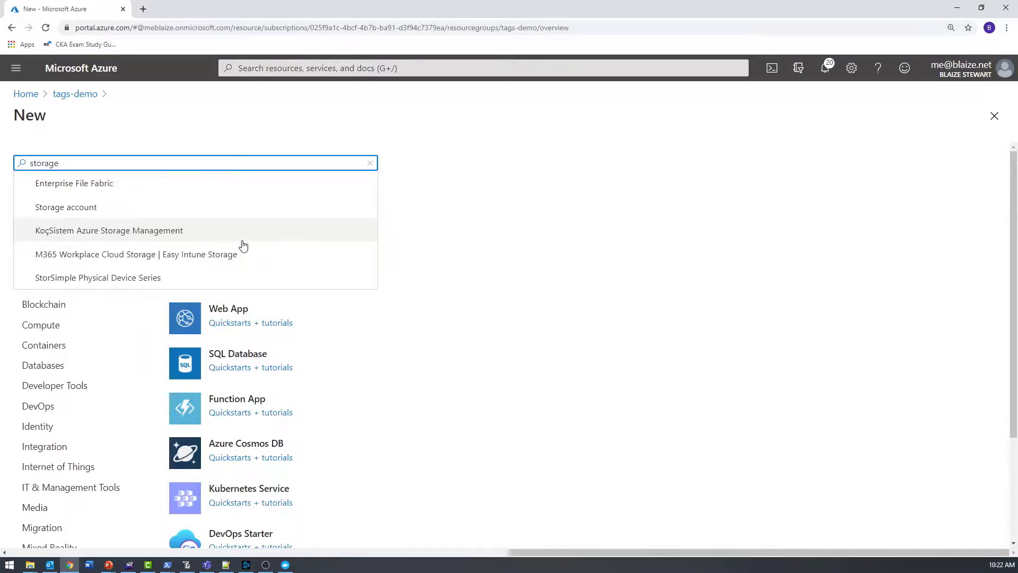
click(211, 209)
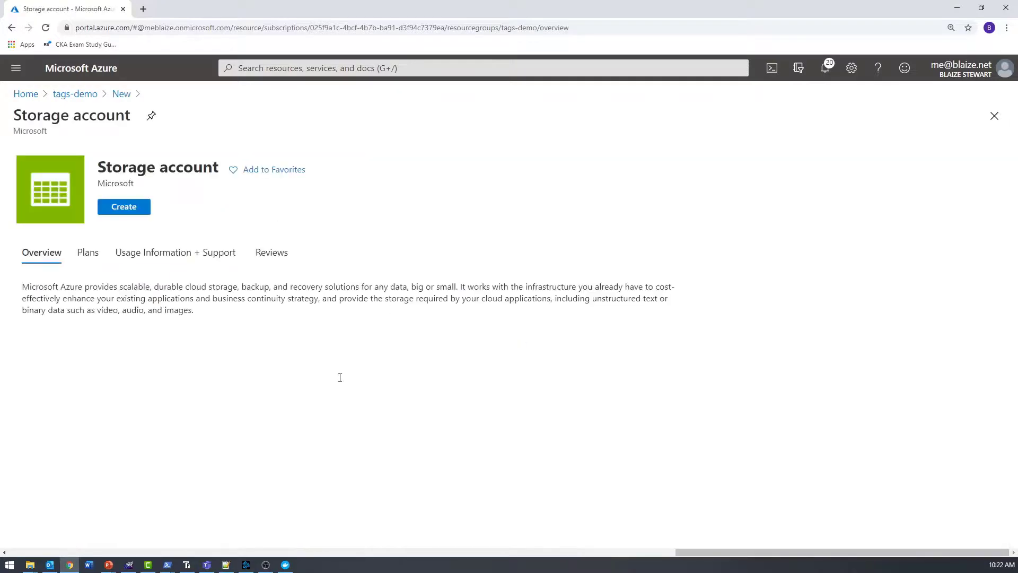
click(116, 211)
- Create the storage account as acct123 with the default settings and no tags entered
scroll(169, 375, down, 2)
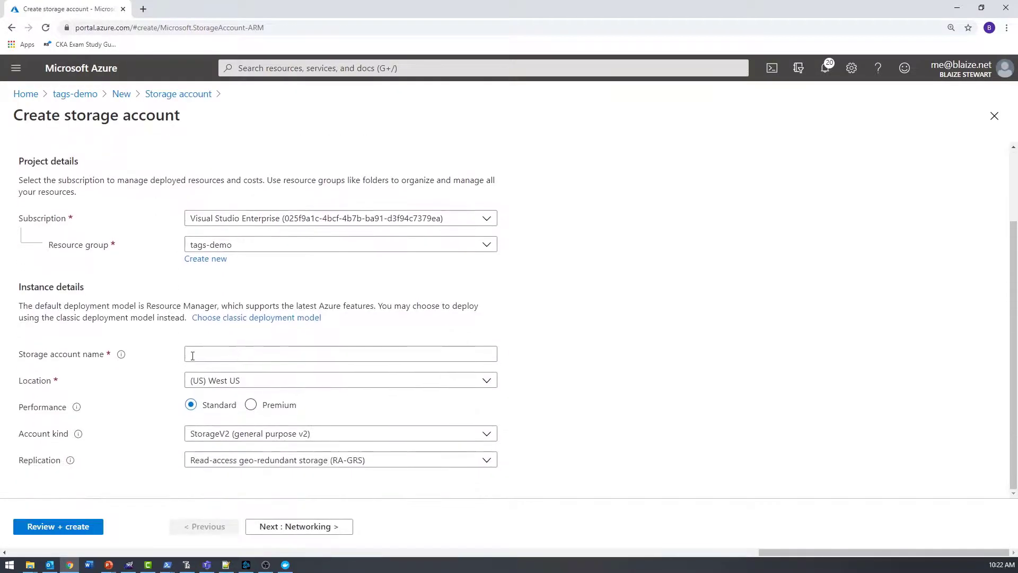
click(238, 352)
text(acct123)
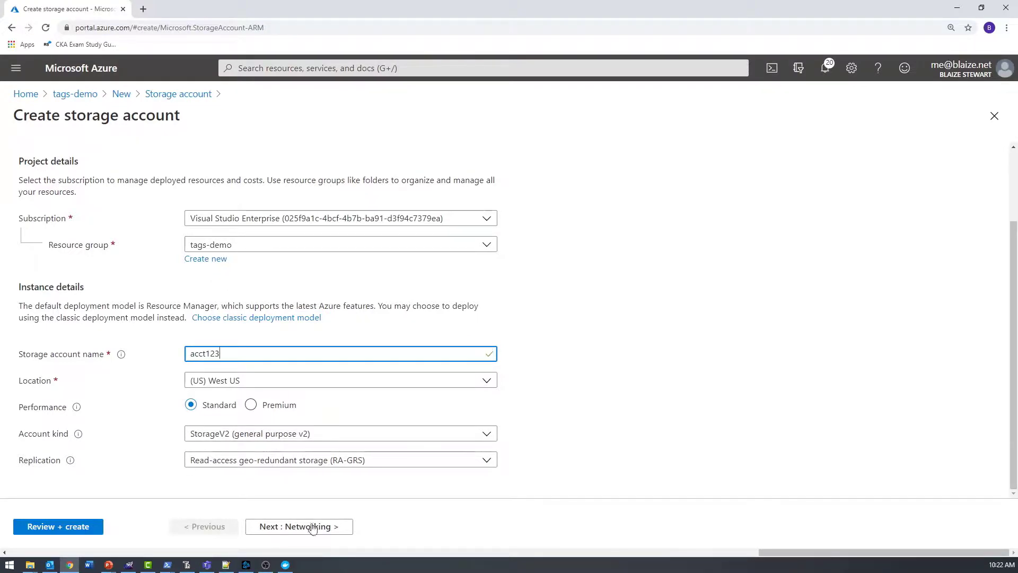
click(314, 527)
click(314, 526)
click(314, 526)
click(314, 526)
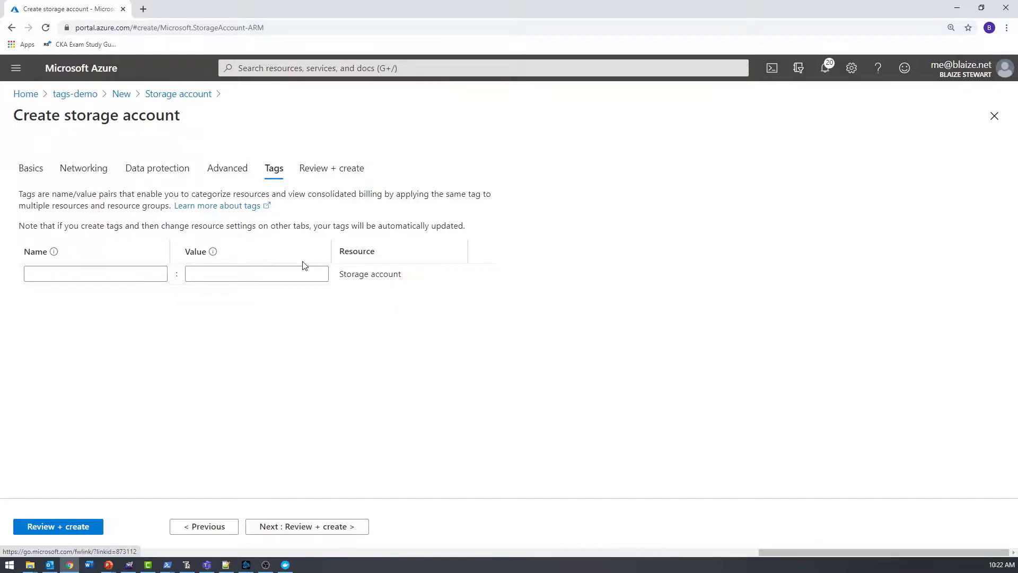
click(304, 526)
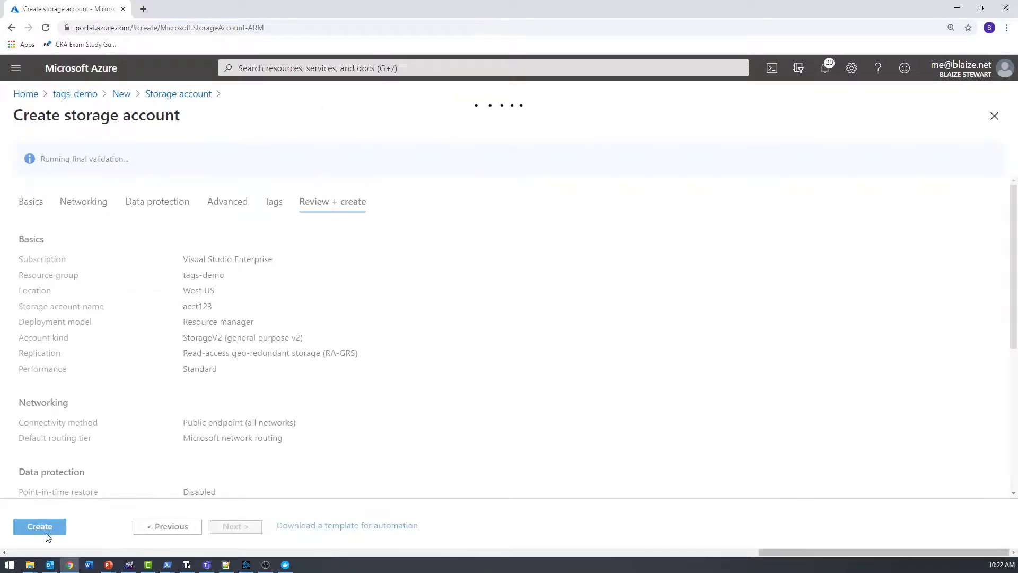
click(41, 533)
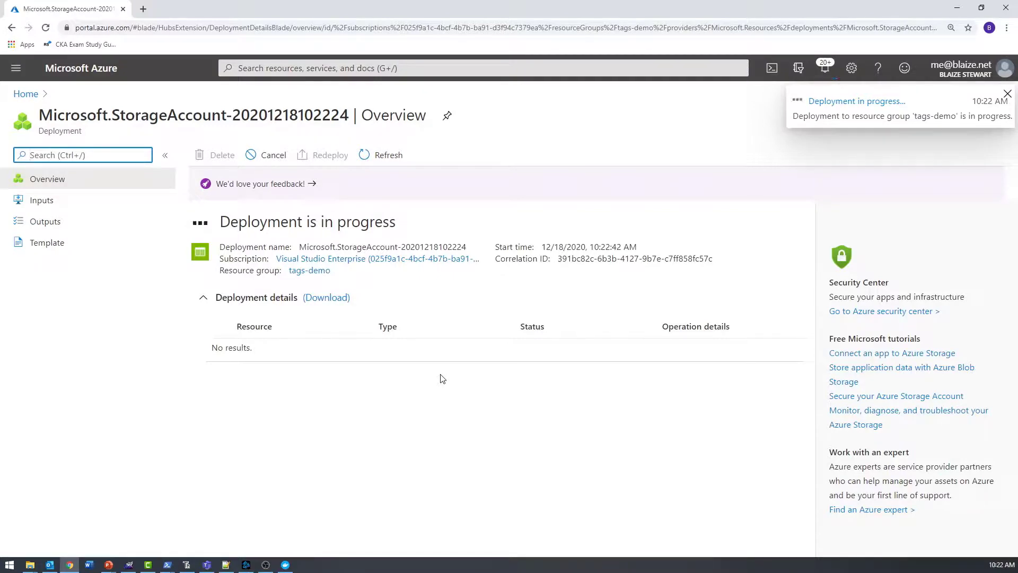
- Open the new acct123 storage account and examine the tags in its overview
click(246, 347)
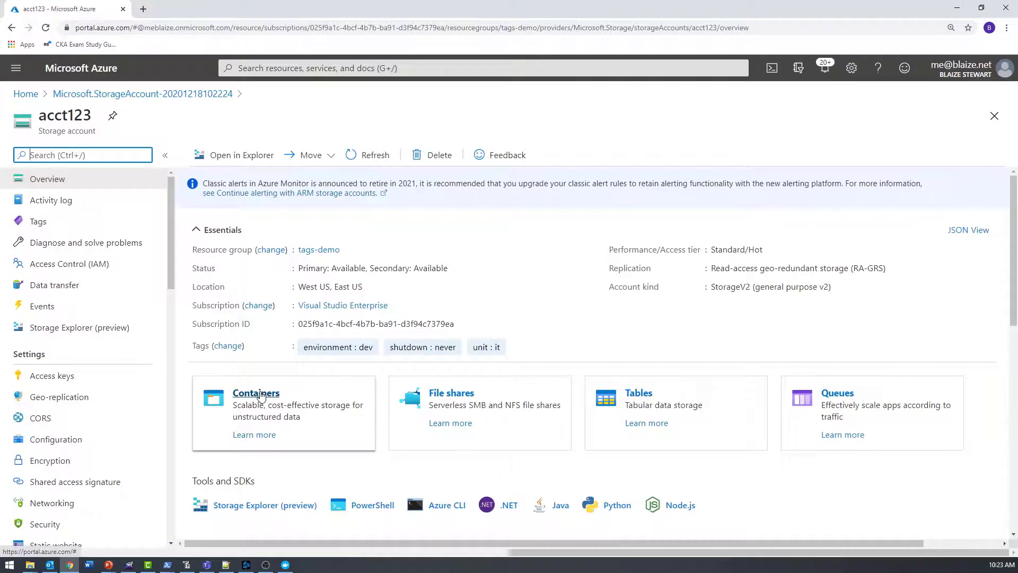
scroll(435, 371, down, 1)
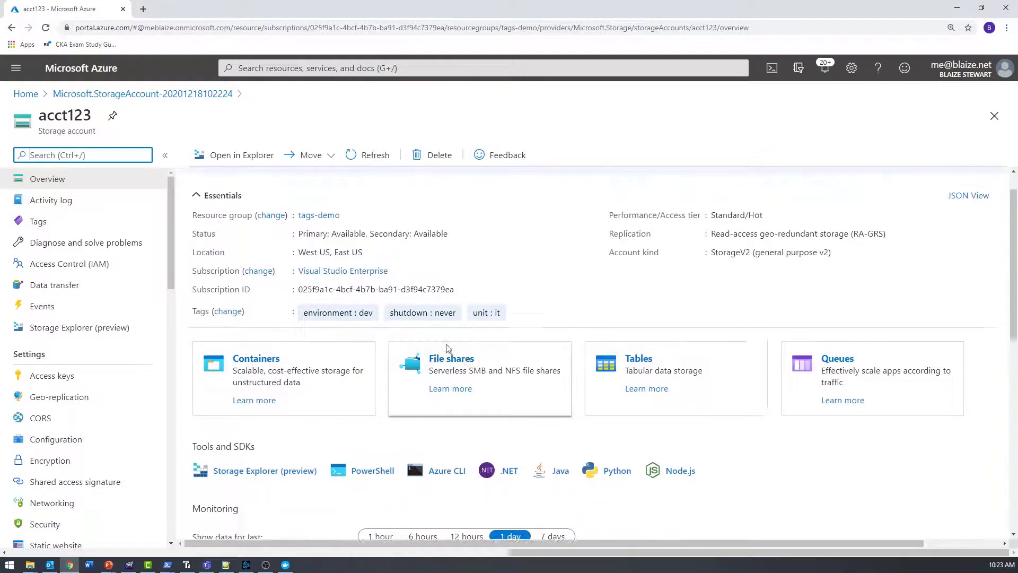
scroll(457, 343, up, 1)
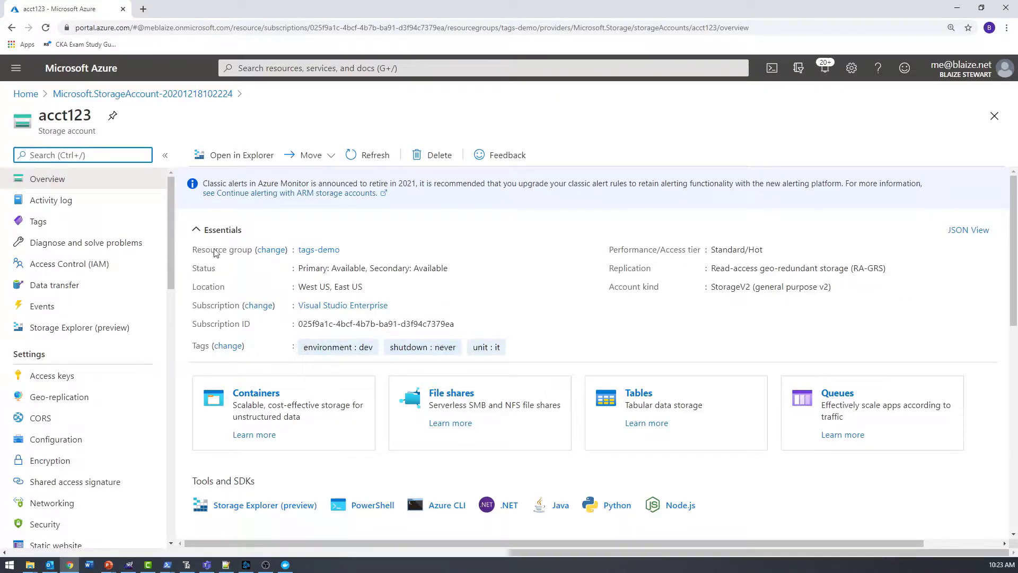
- Return to the tags-demo resource group, search the marketplace for storage and start creating another Storage account
click(318, 250)
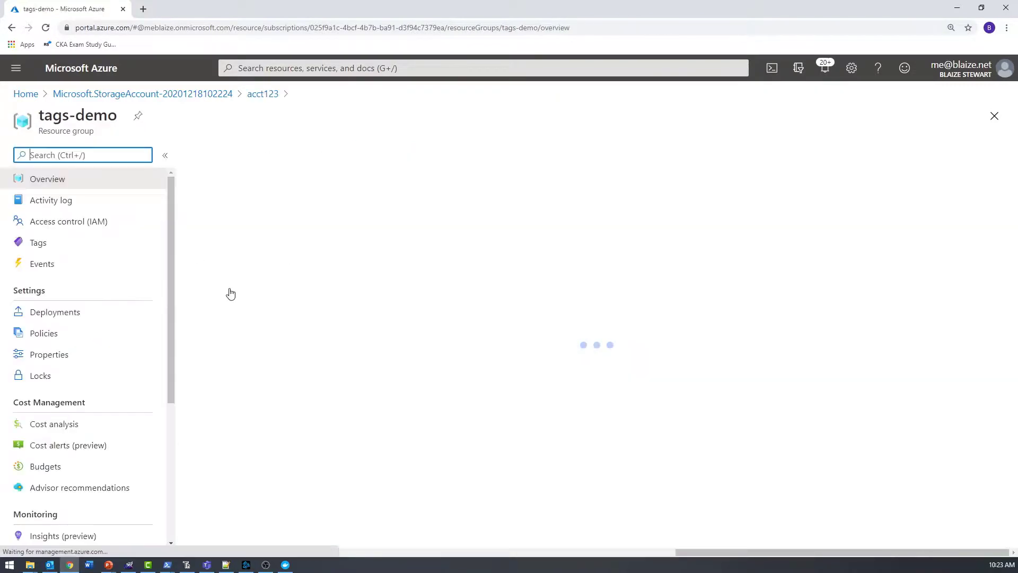
click(204, 155)
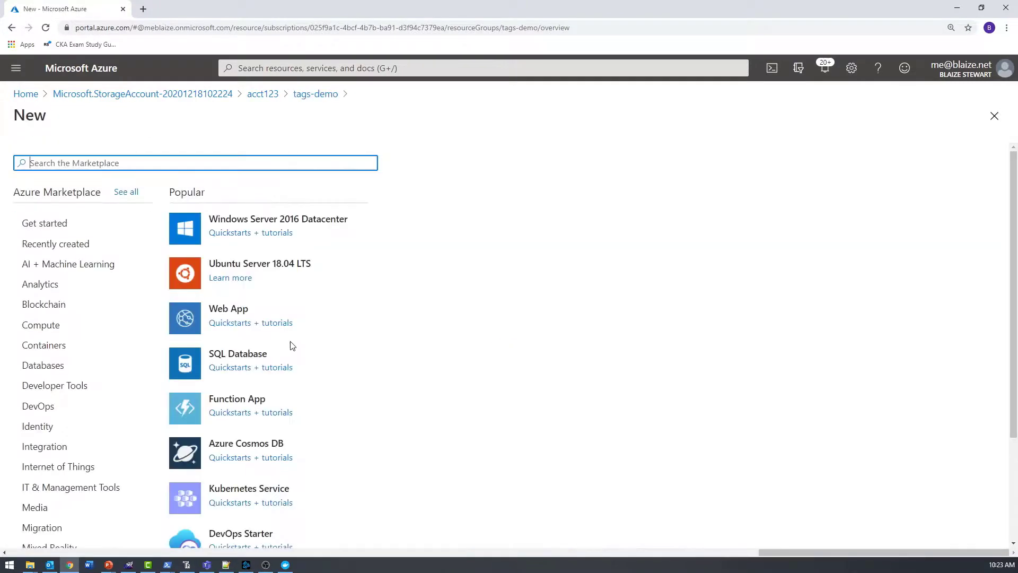
text(storage)
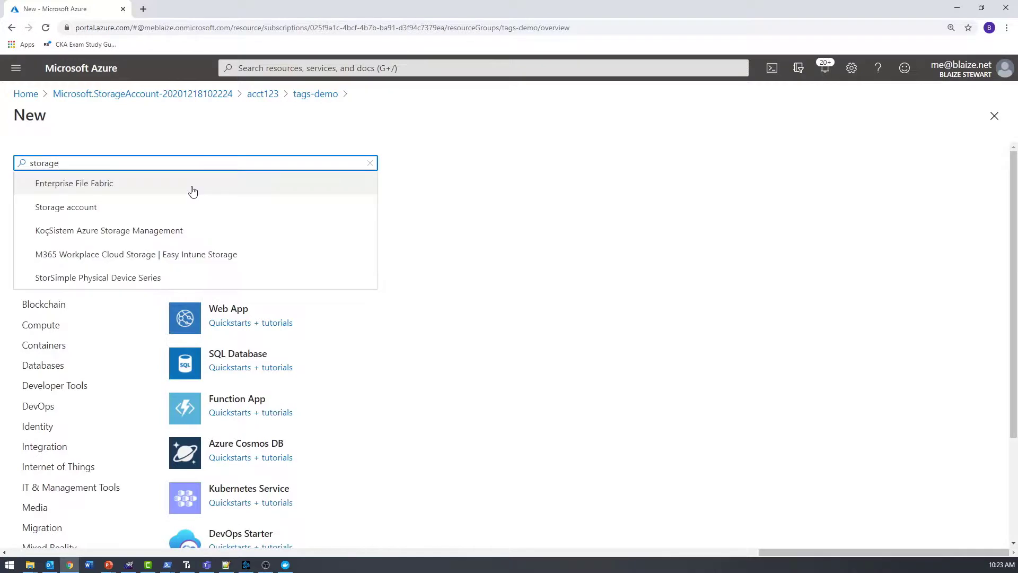
click(184, 208)
click(124, 208)
- Name the storage account acct321 and proceed to its tags, keeping the default basics, networking, data protection and advanced settings
click(233, 446)
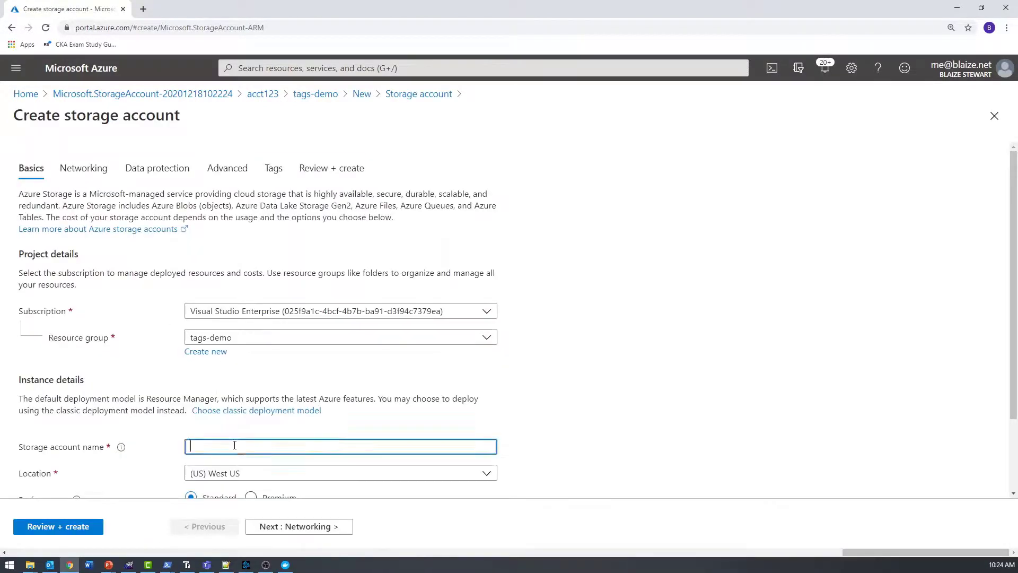
text(acct3211)
scroll(286, 451, down, 3)
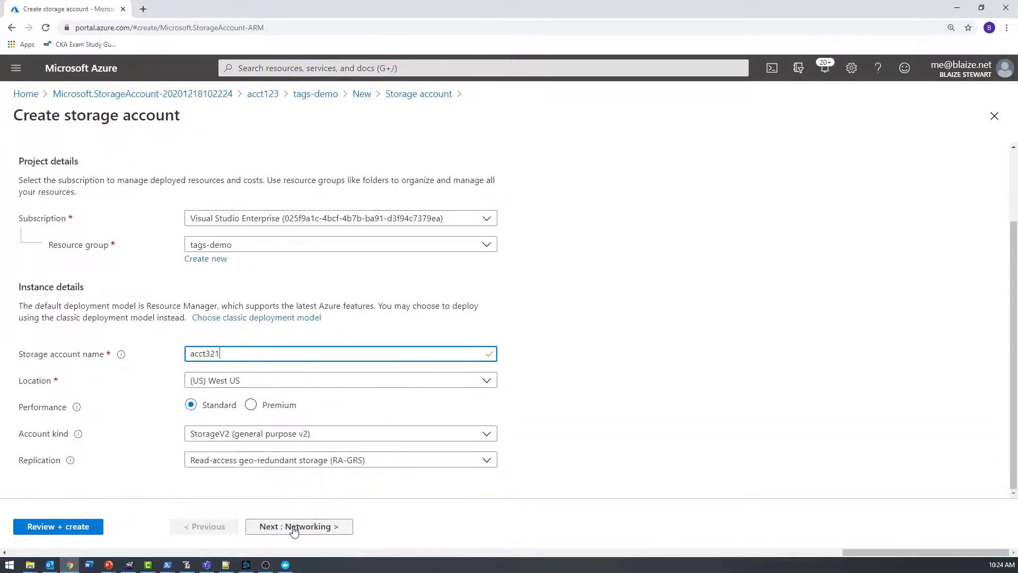
click(293, 527)
click(294, 527)
click(293, 526)
click(293, 526)
- Add an environment tag with the value dev to the storage account
click(121, 274)
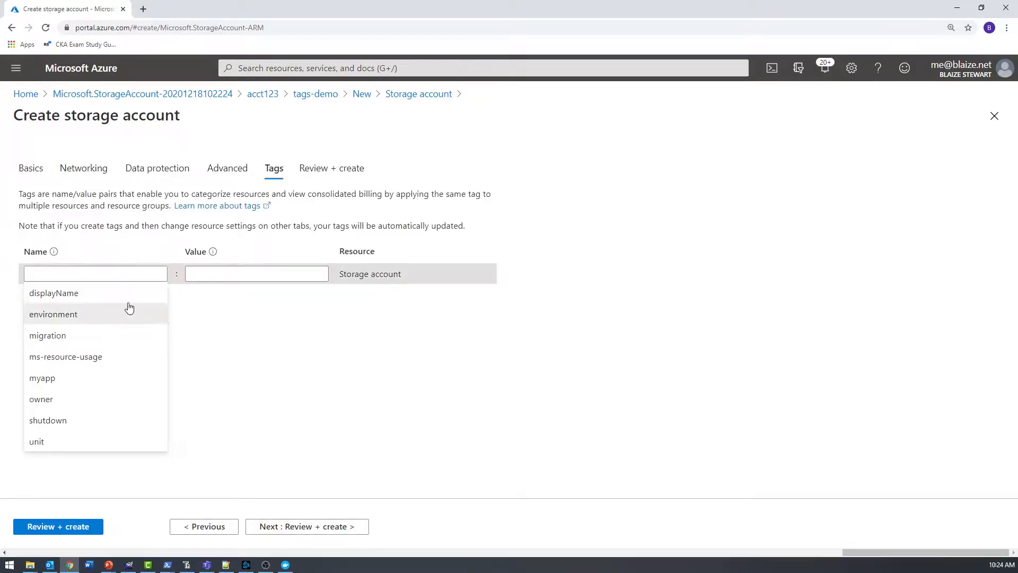
click(109, 315)
click(192, 273)
click(238, 293)
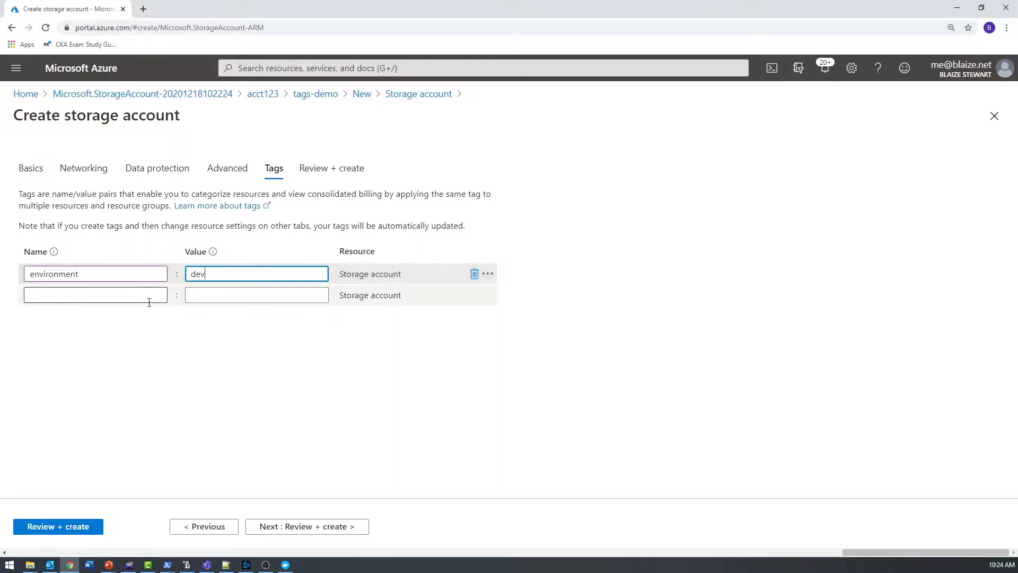
- Add a unit tag with the value acct1 to the storage account
click(123, 296)
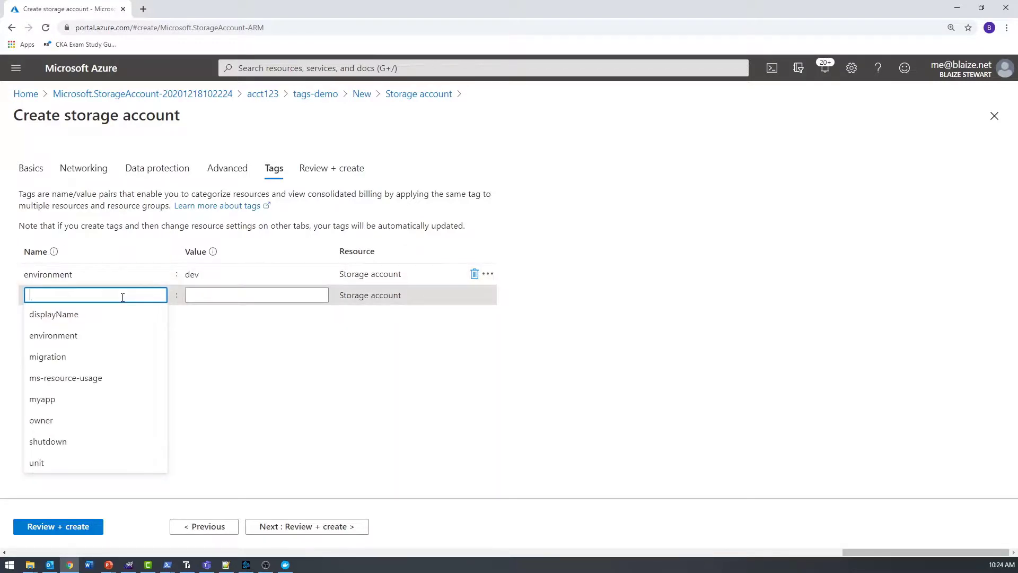
text(unit)
click(232, 294)
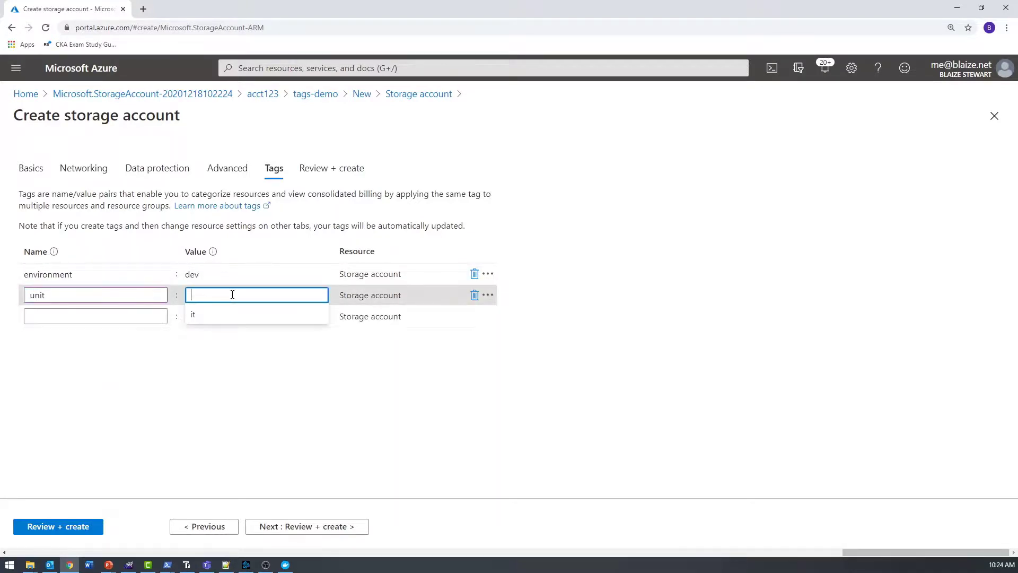
click(220, 315)
click(164, 295)
text(acct)
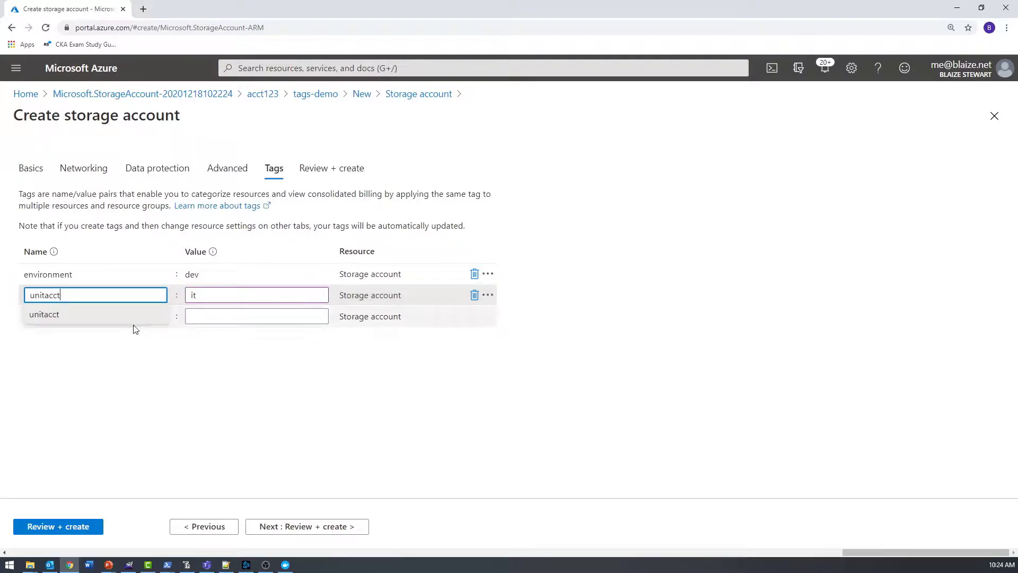
click(236, 295)
click(128, 298)
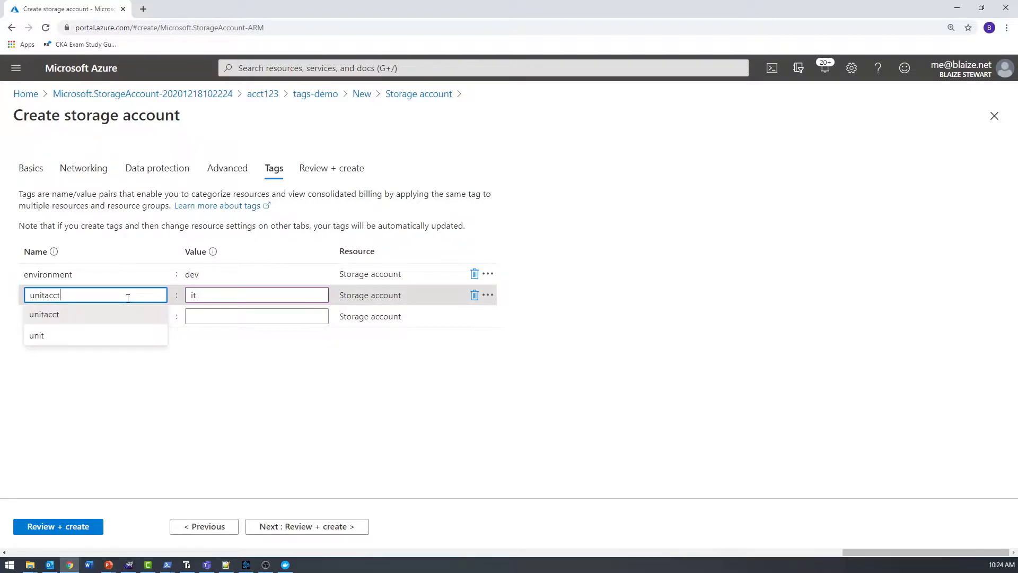
key(BackSpace)
key(BackSpace)
key(BackSpace)
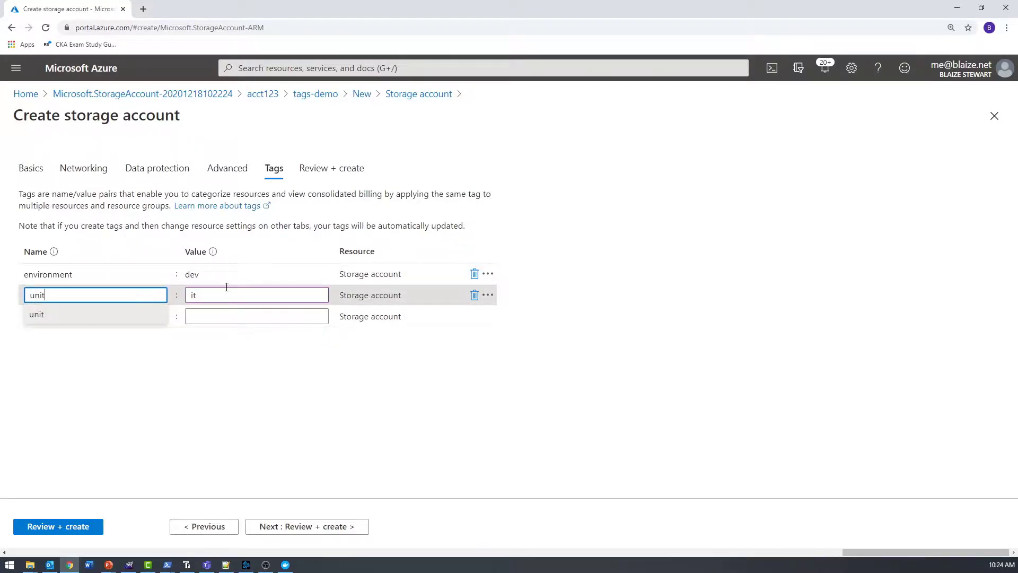
double_click(187, 296)
text(acct1)
click(214, 397)
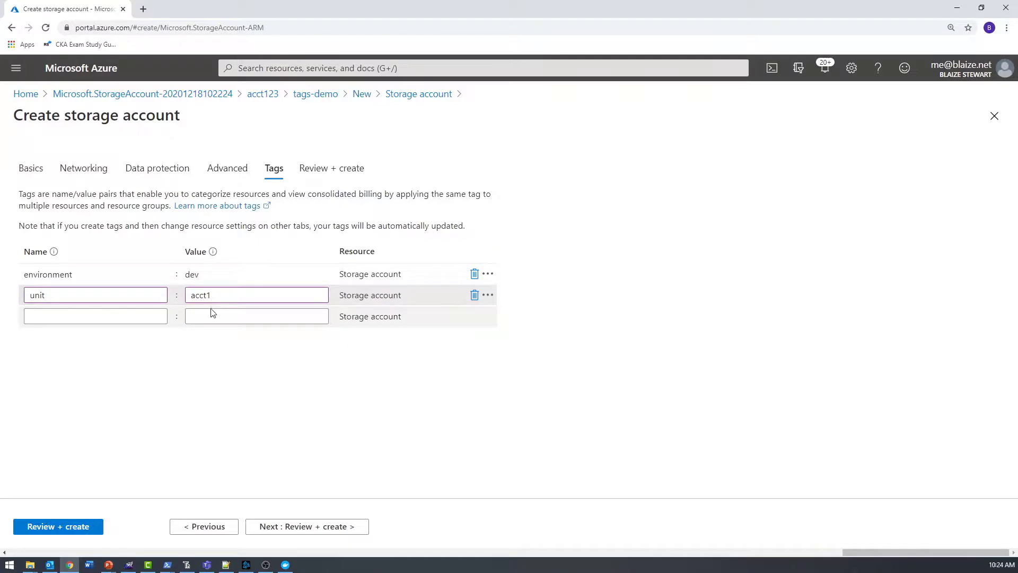
- Add a shutdown tag with the value none to the storage account
click(90, 317)
text(sh)
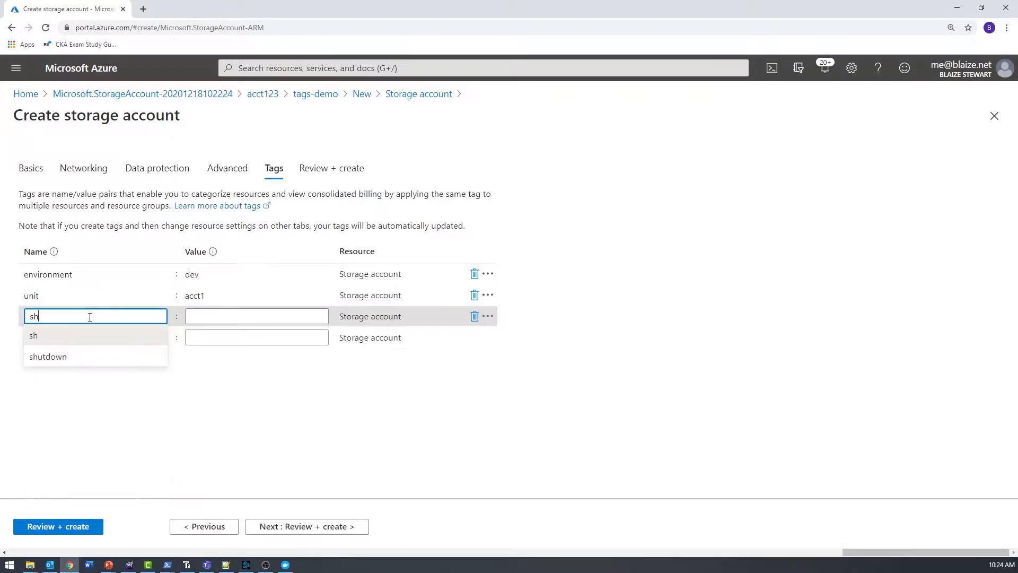
text(u)
click(114, 359)
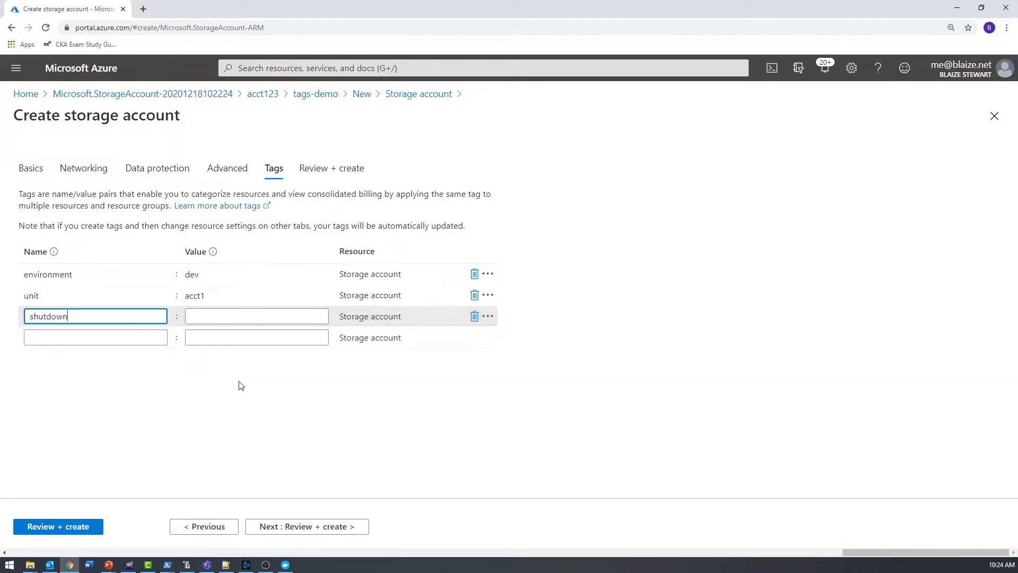
click(237, 318)
text(none)
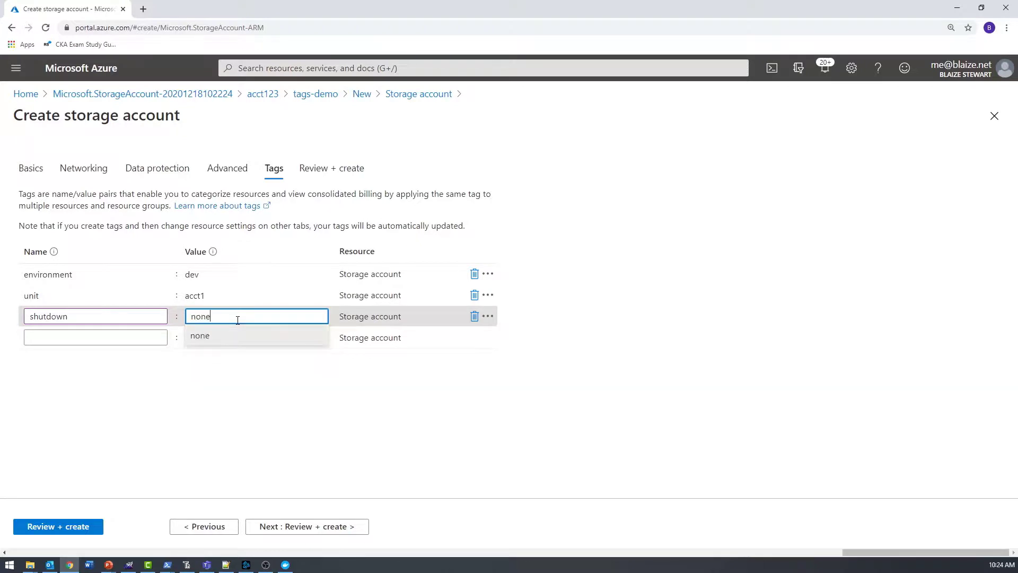
click(273, 419)
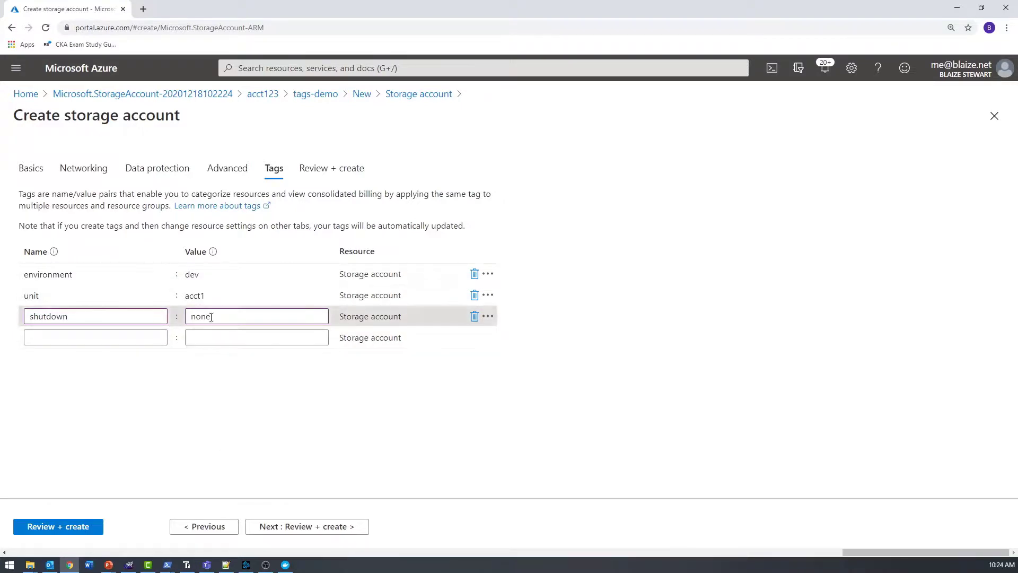
- Validate the acct321 configuration and try to deploy the storage account with the entered tags
click(203, 298)
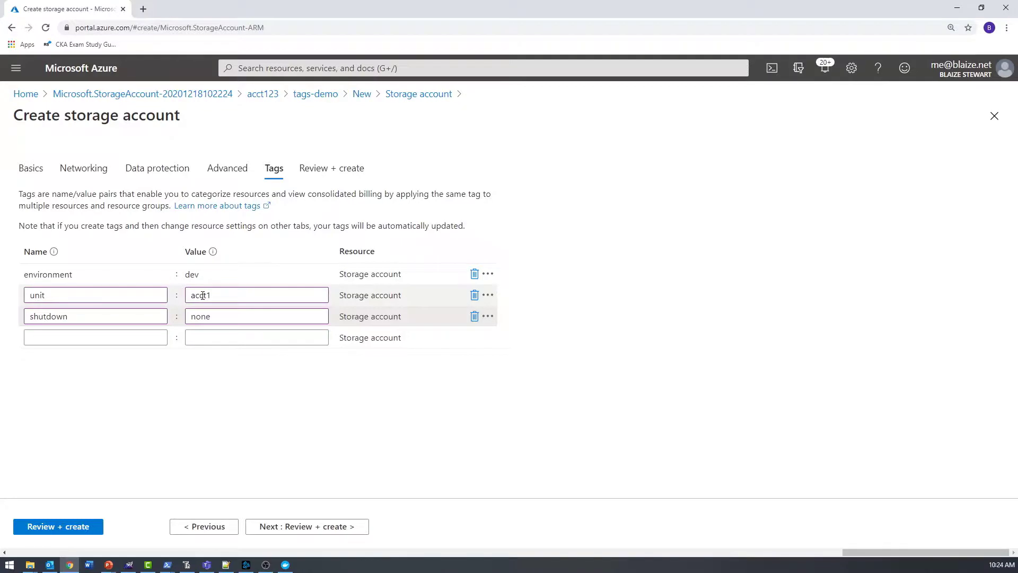
click(307, 527)
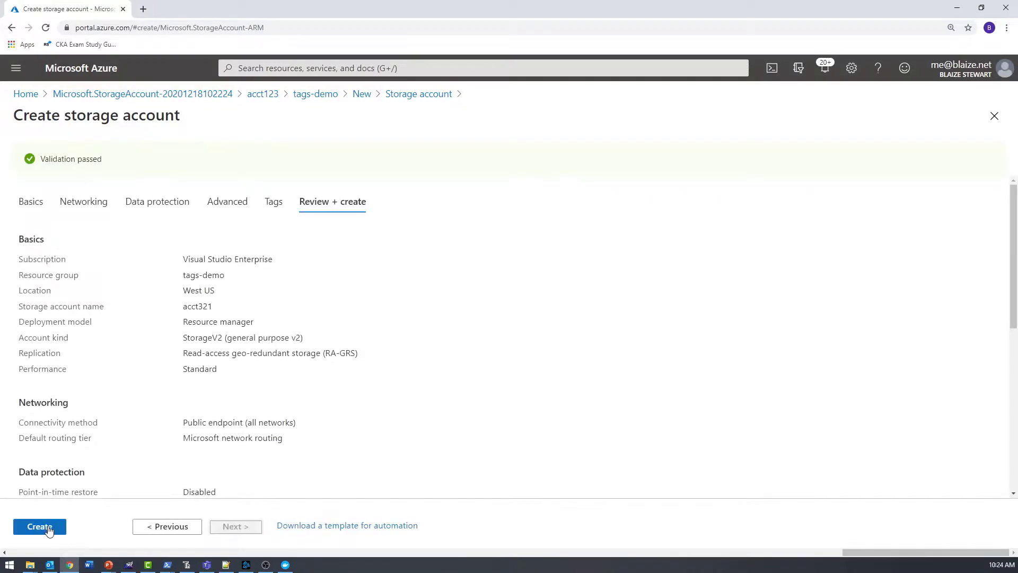
click(48, 529)
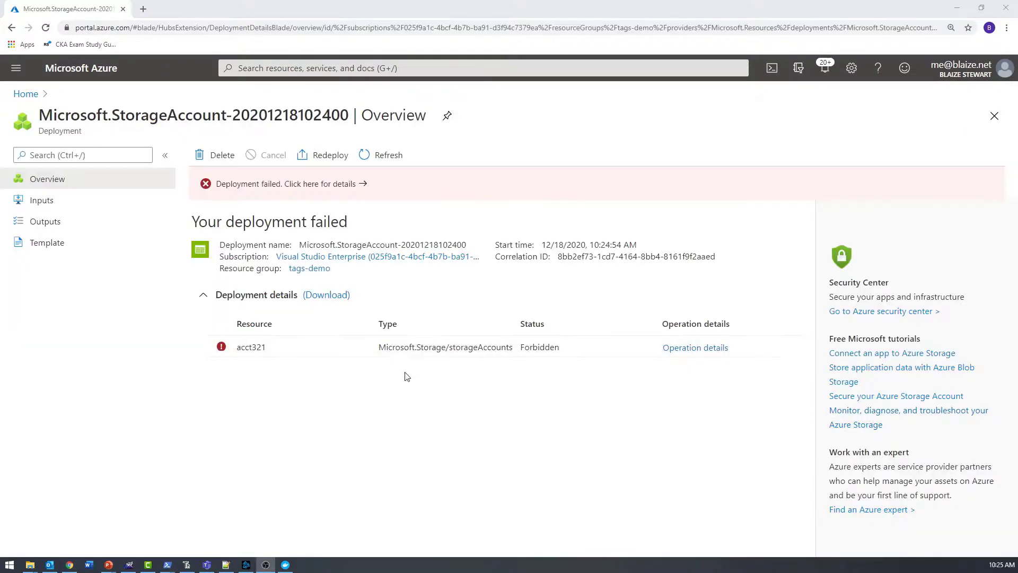
- Examine the summary and raw error of the acct321 deployment to identify the policy involved
click(269, 186)
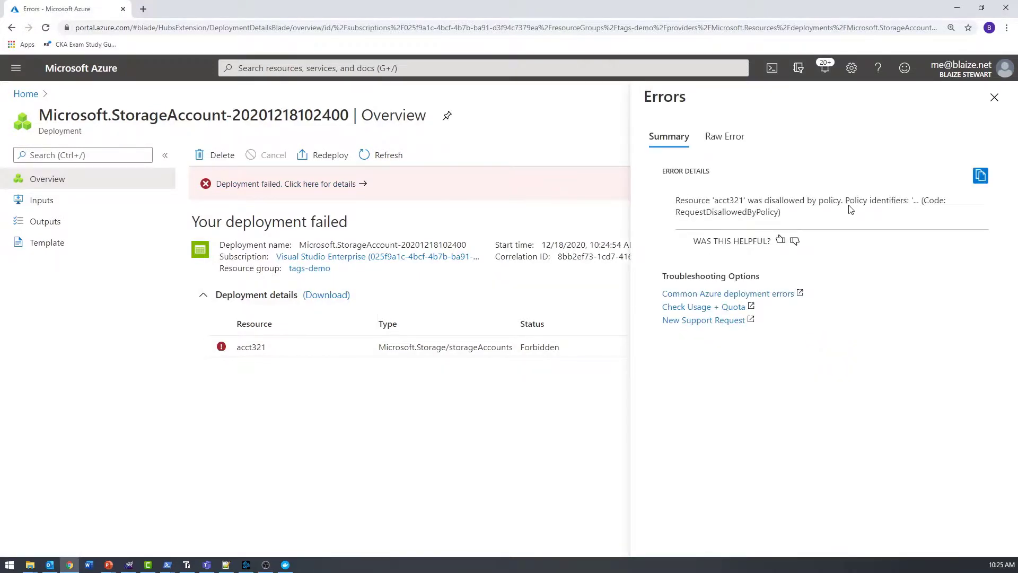
click(725, 138)
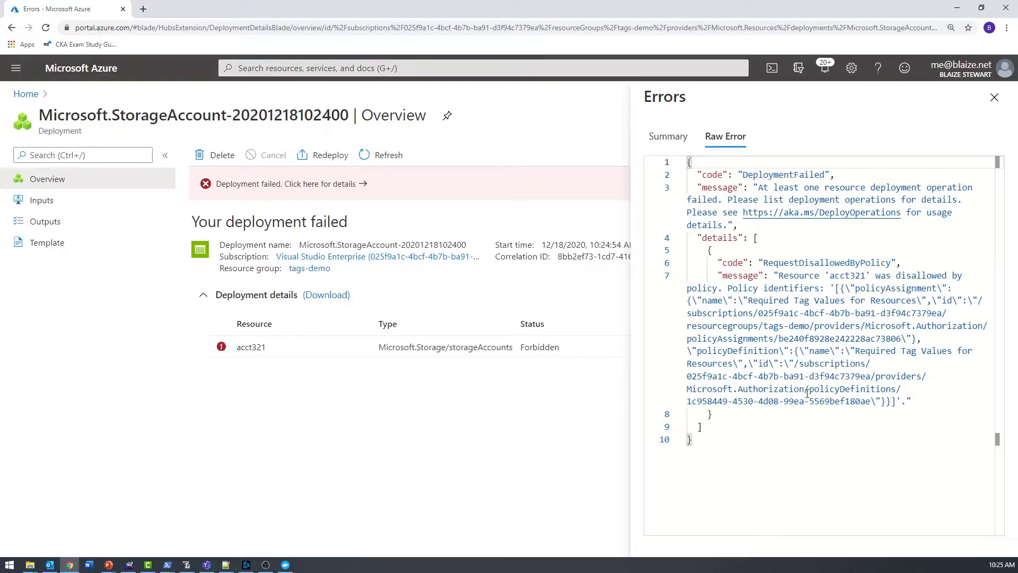
click(995, 97)
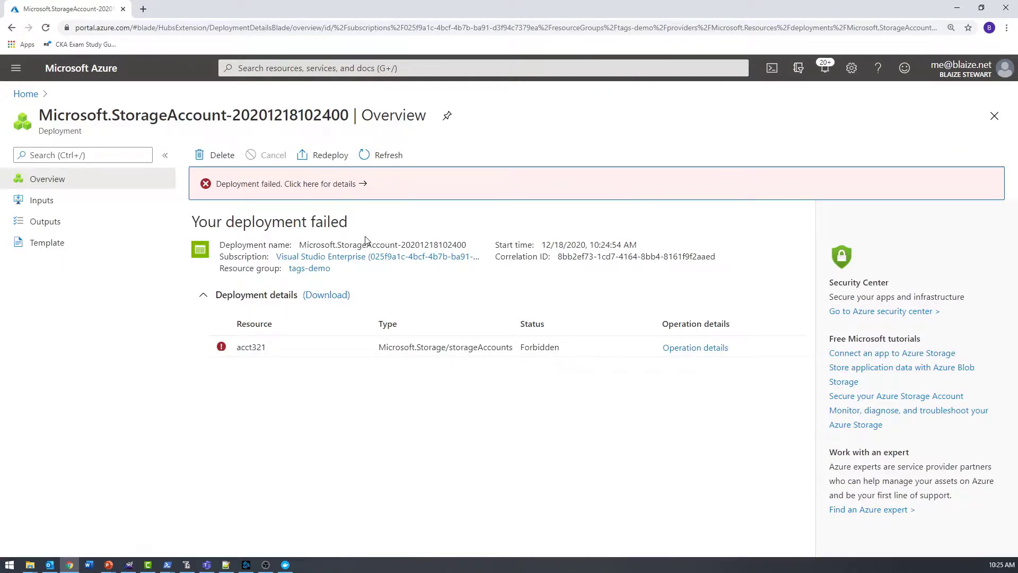
click(327, 162)
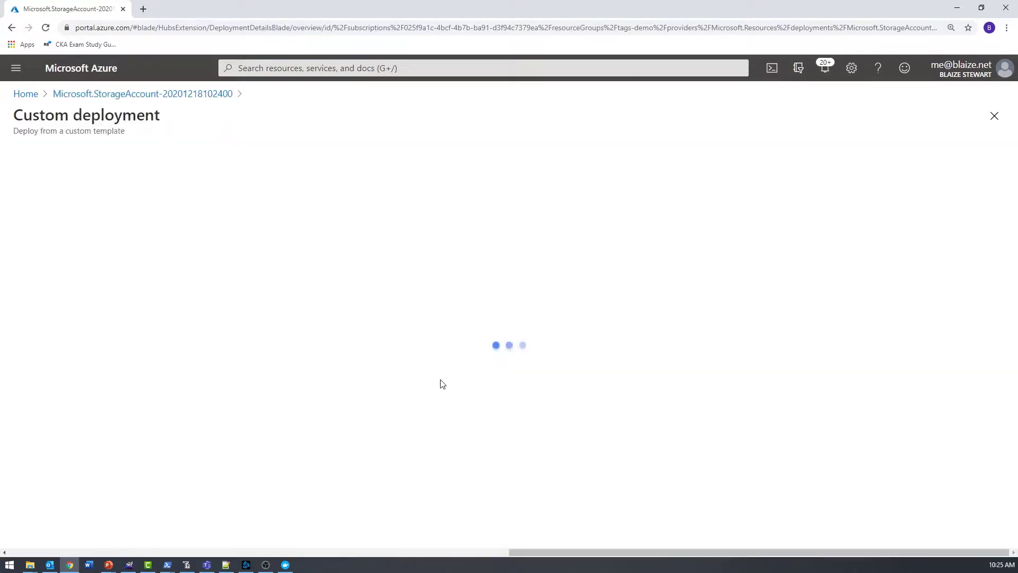
scroll(284, 293, down, 5)
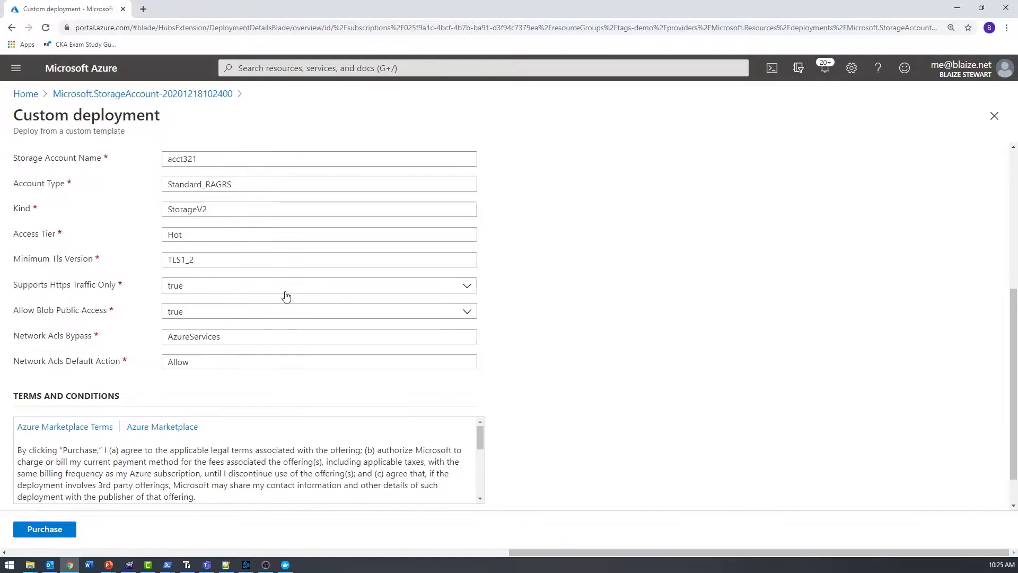
scroll(289, 296, up, 5)
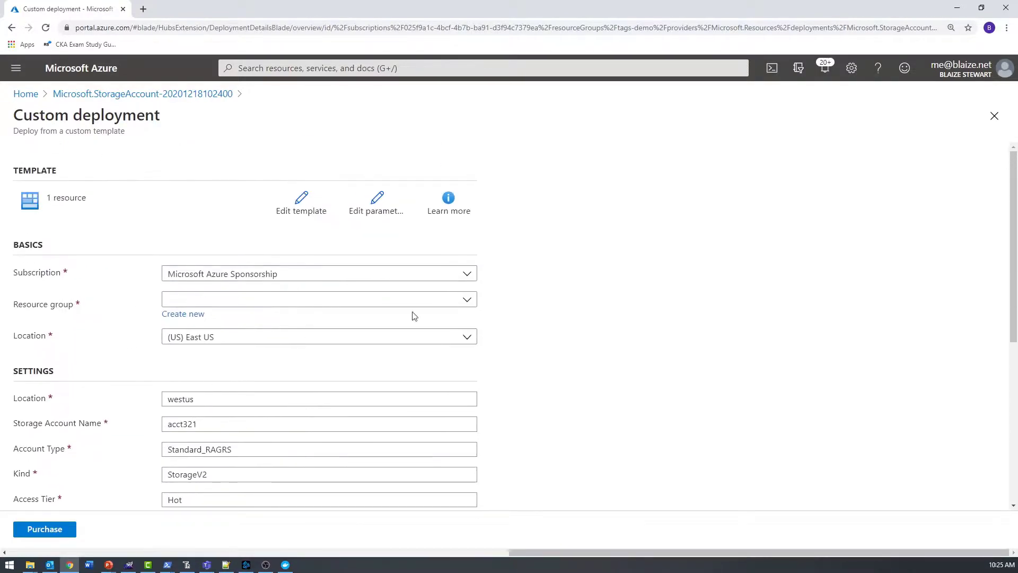
click(114, 94)
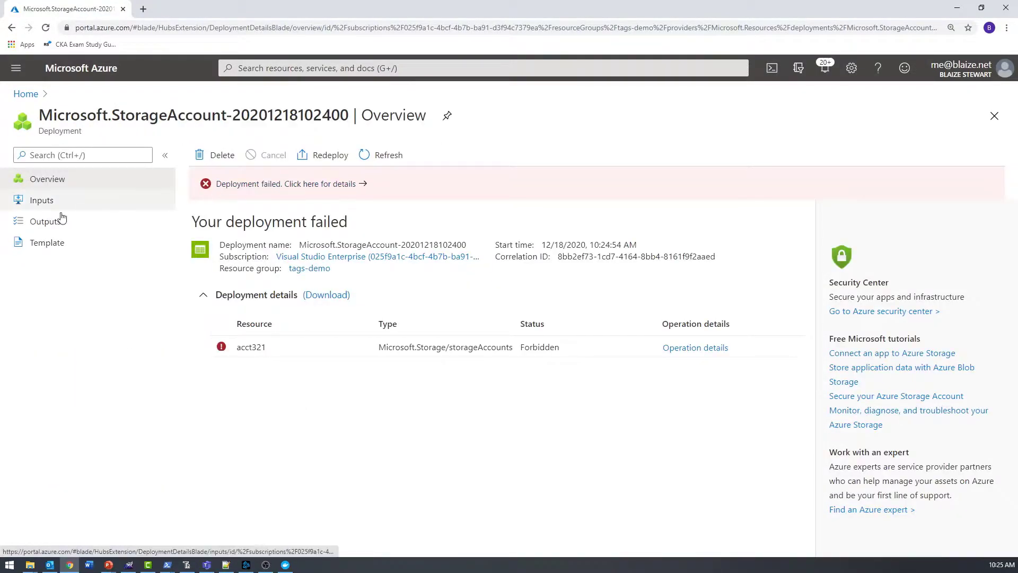
- Go back to the tags-demo resource group and start creating a Storage account from a marketplace search for storage
click(312, 269)
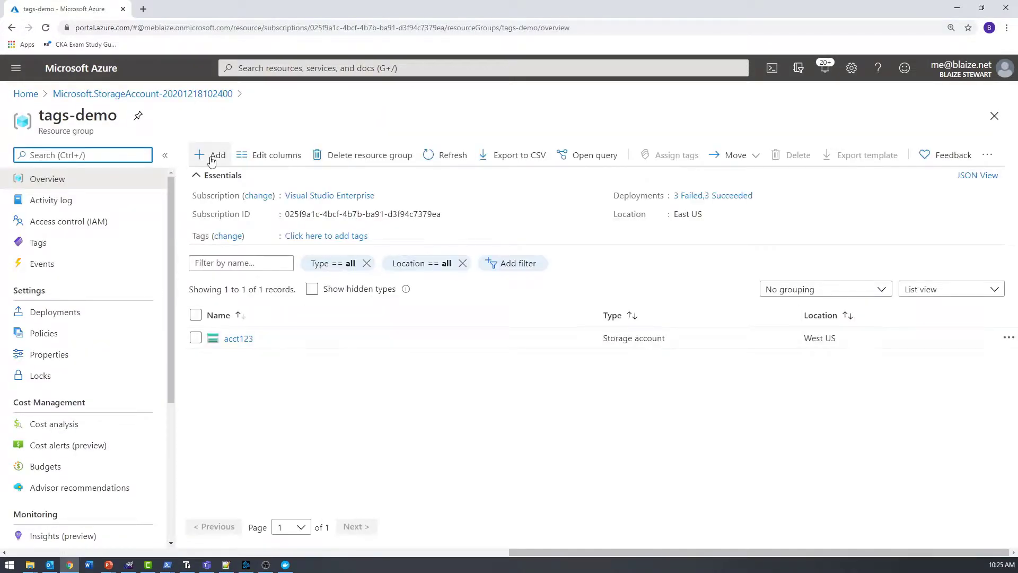
click(211, 154)
text(storage)
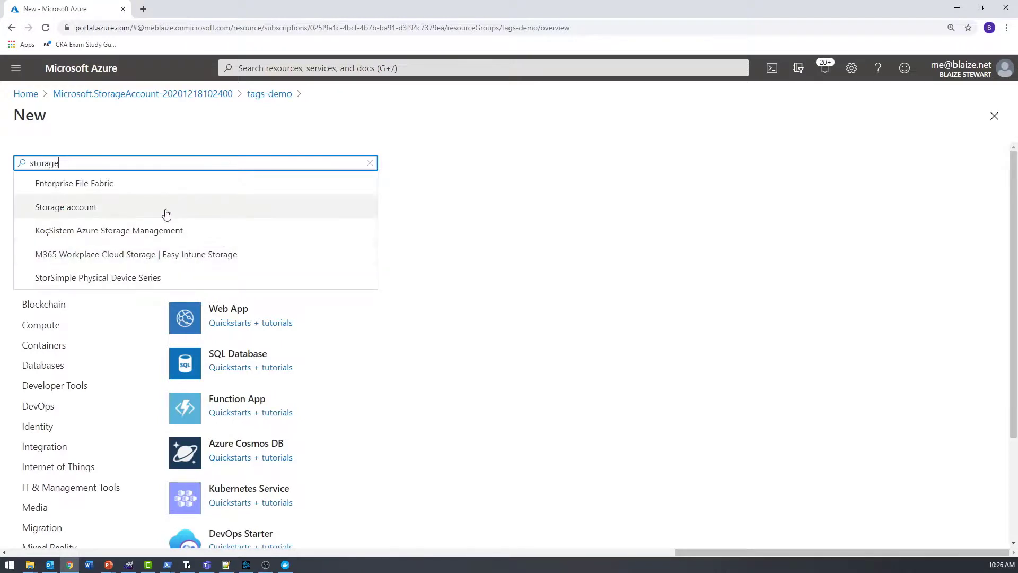
click(165, 208)
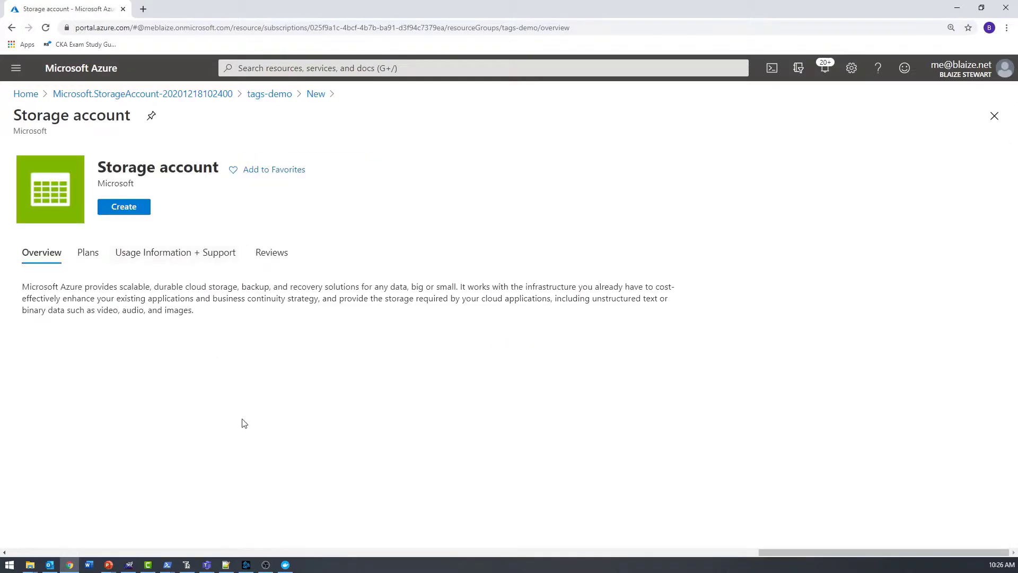
click(118, 211)
- Name the storage account acct321 and give it an environment tag with the value dev
click(244, 445)
text(acct321)
click(275, 171)
click(95, 274)
click(122, 314)
click(248, 281)
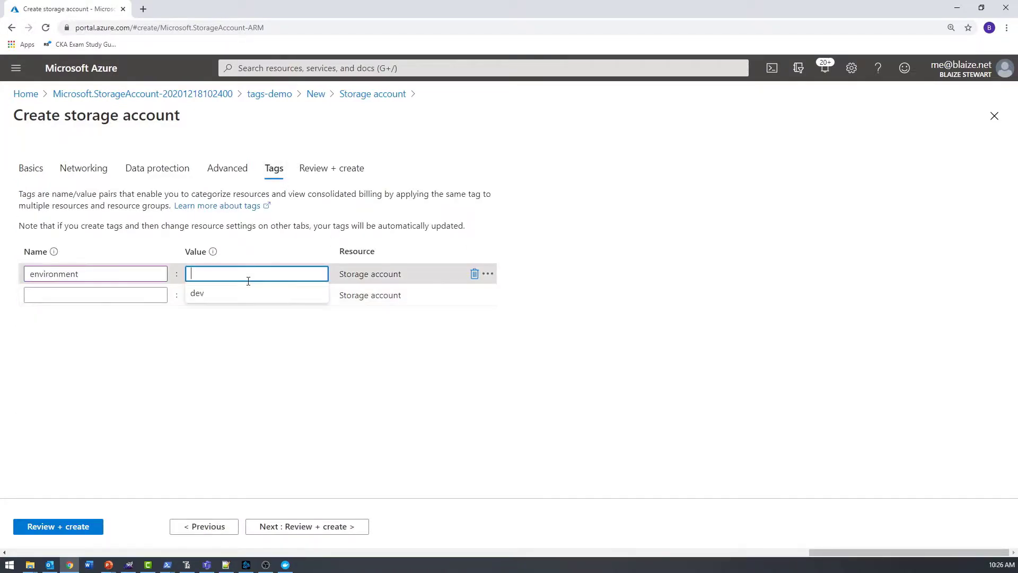
text(dev)
- Add a unit tag with the value acct to the storage account
click(122, 296)
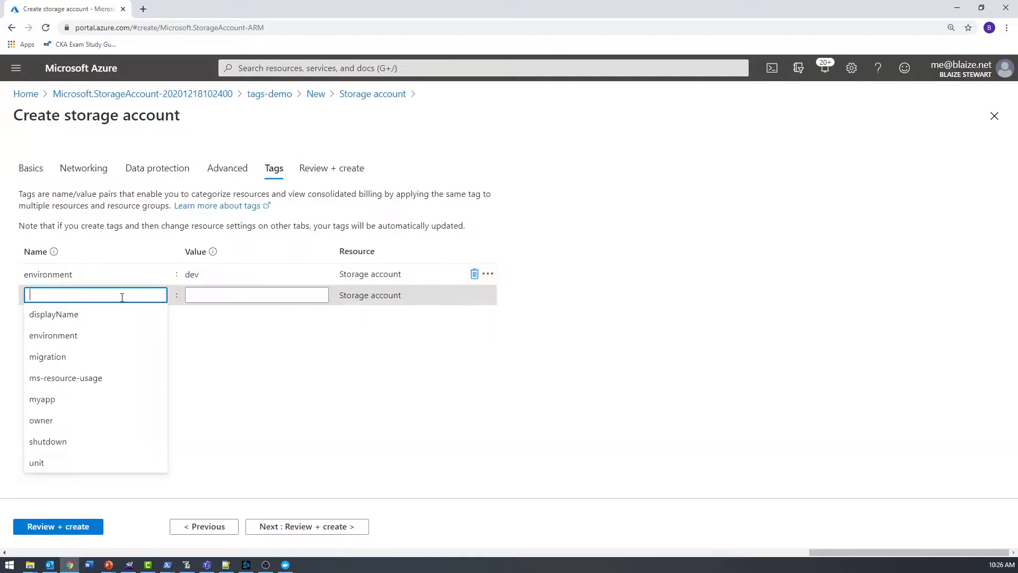
text(unit)
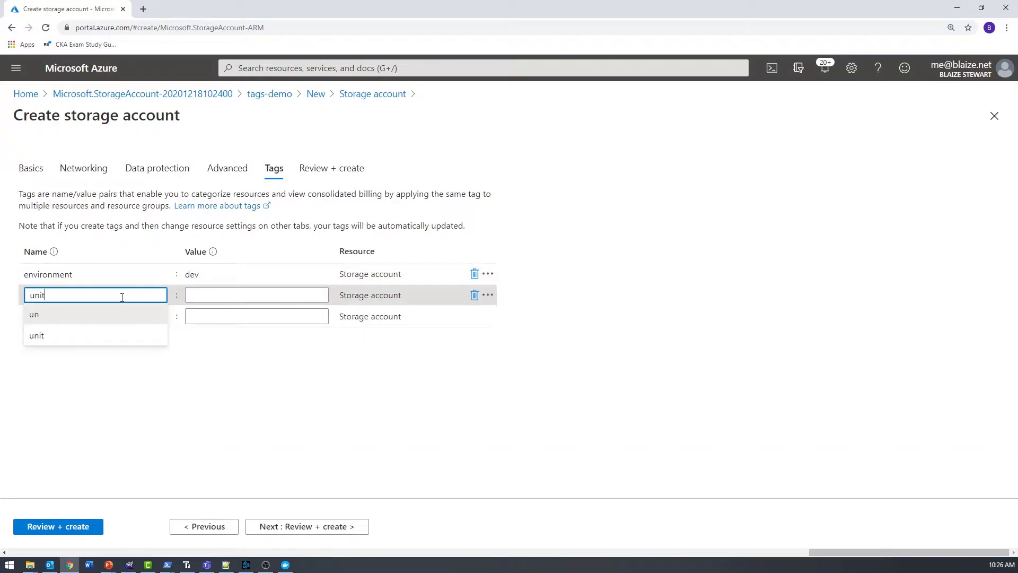
key(Tab)
text(a)
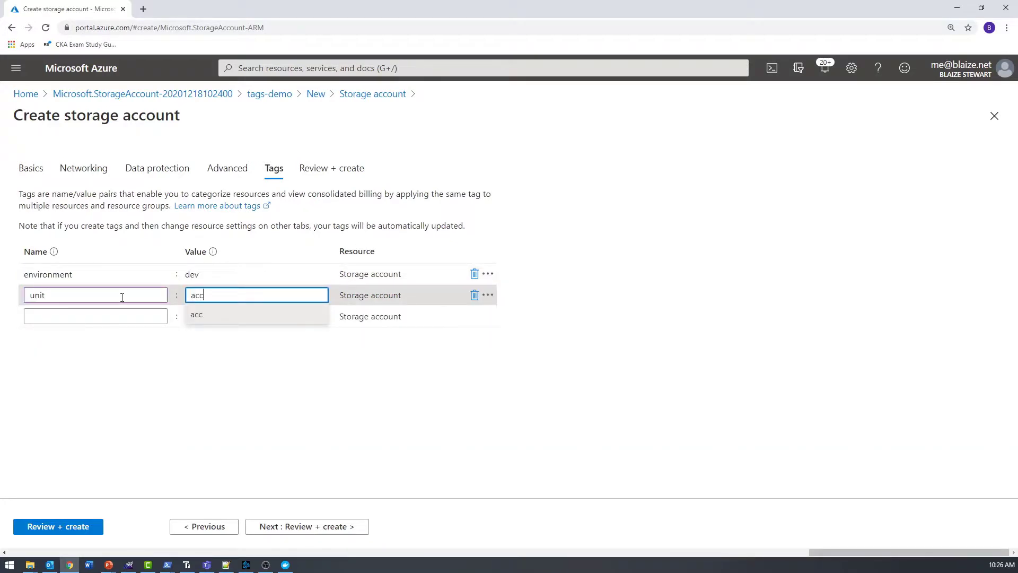
- Add a shutdown tag with the value never to the storage account
click(97, 314)
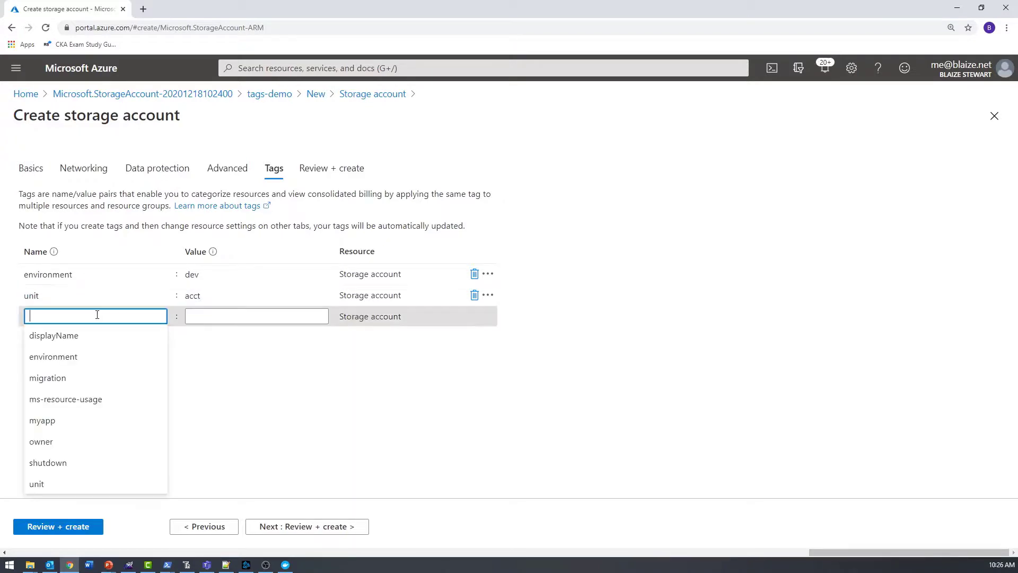
text(shu)
click(96, 358)
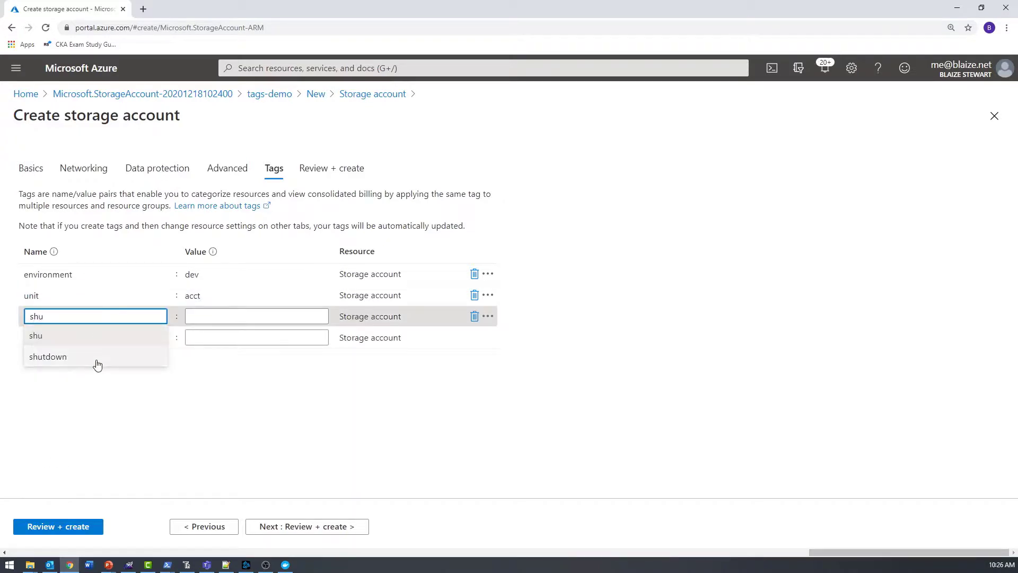
click(239, 337)
click(217, 358)
click(212, 316)
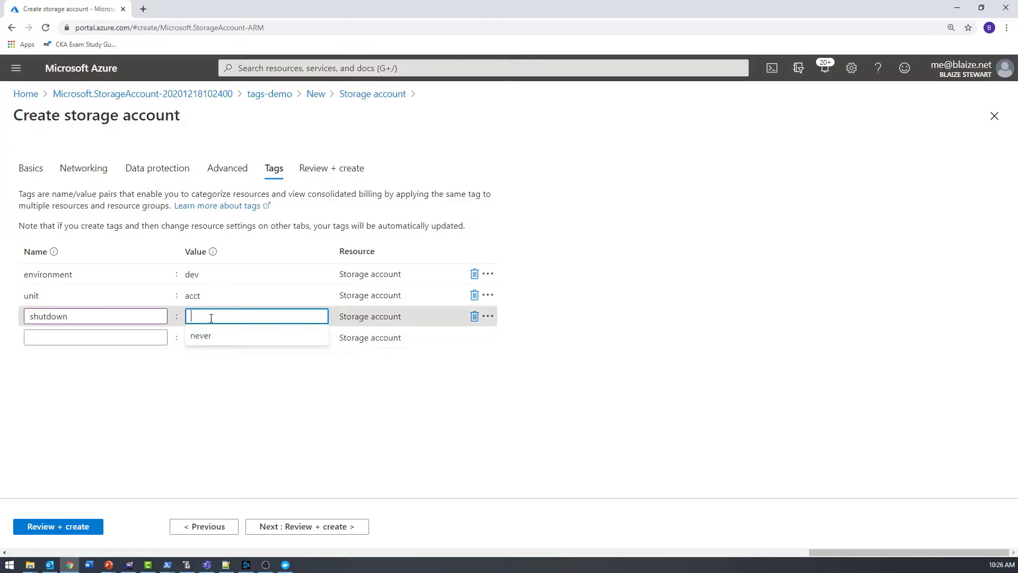
text(never)
click(239, 432)
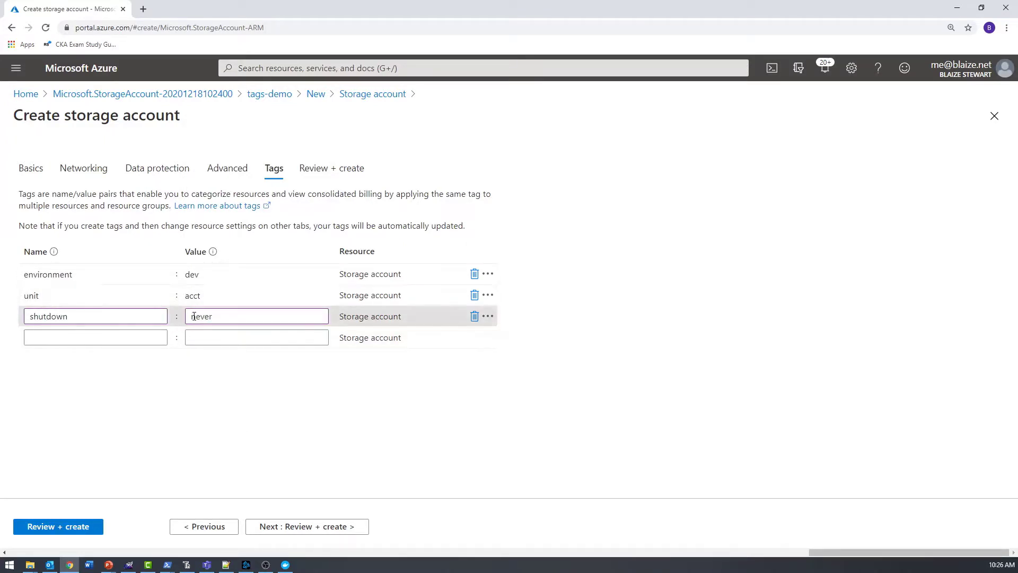
- Review and create the acct321 storage account, and open the deployed resource
click(297, 526)
click(40, 528)
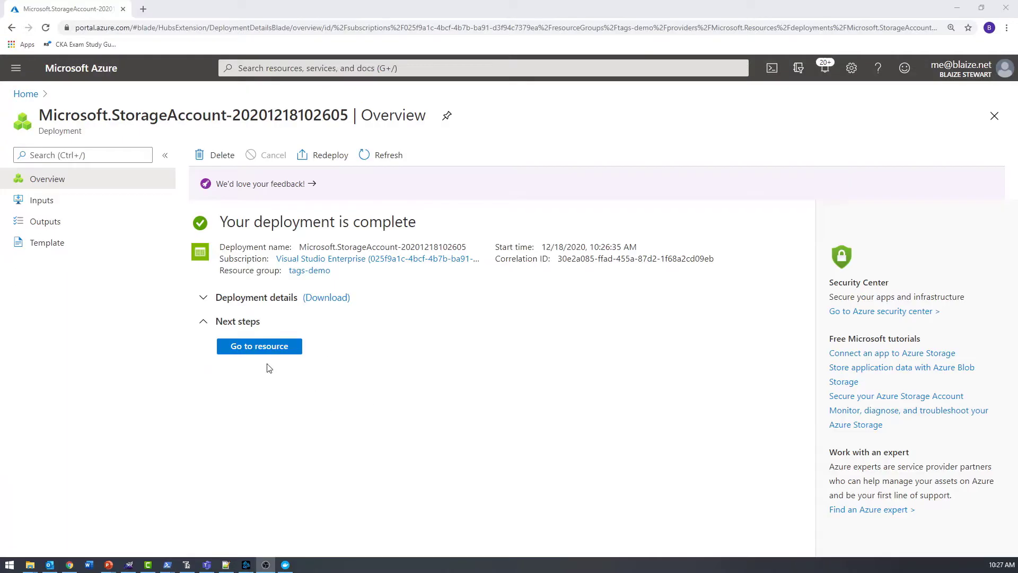
click(262, 350)
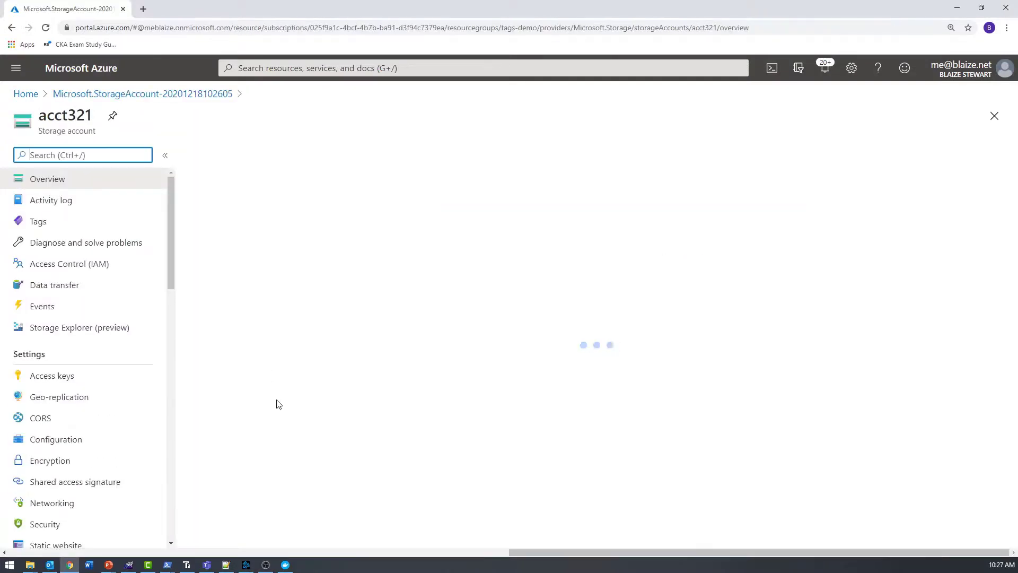